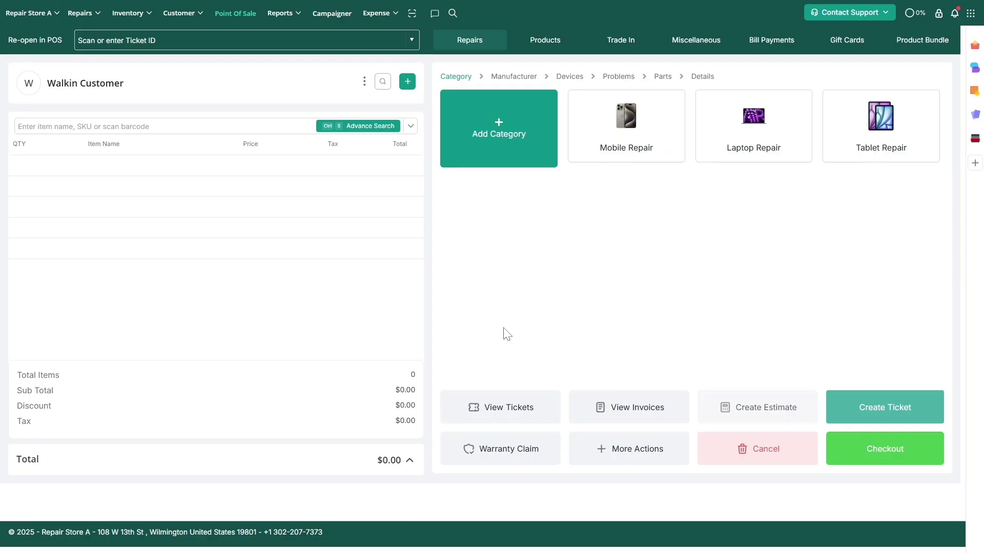
Step: Go to Inventory > Manage Inventory > Products to list the inventory items
click(147, 16)
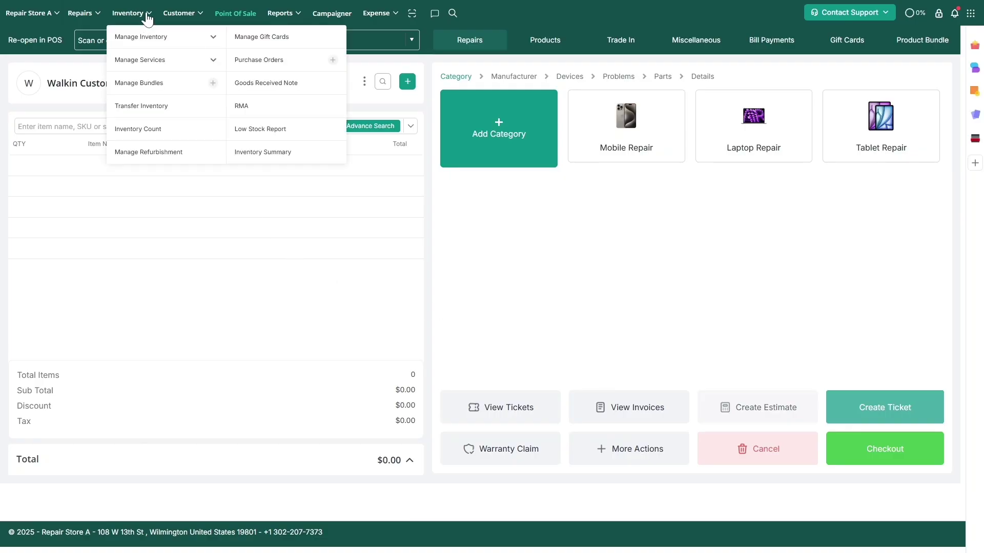
click(139, 38)
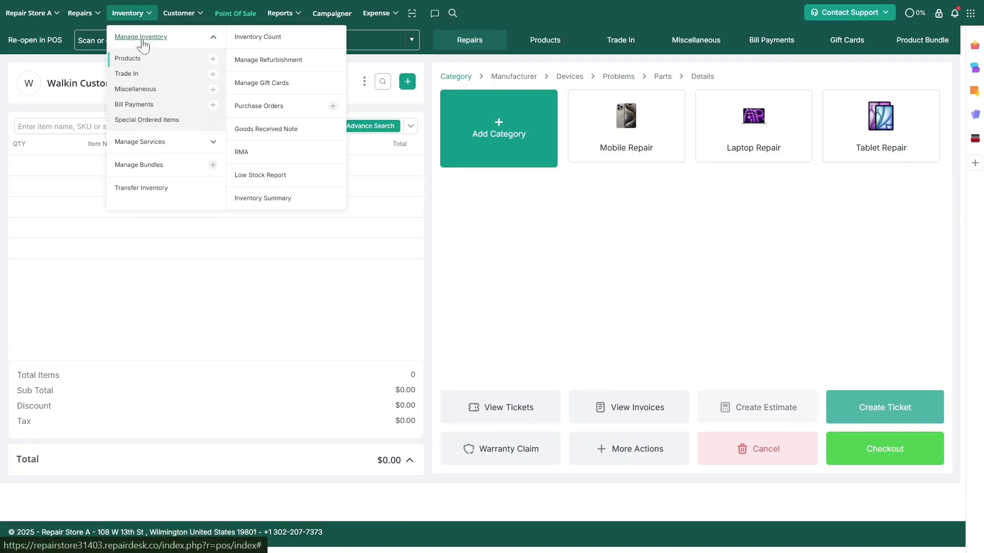
click(134, 62)
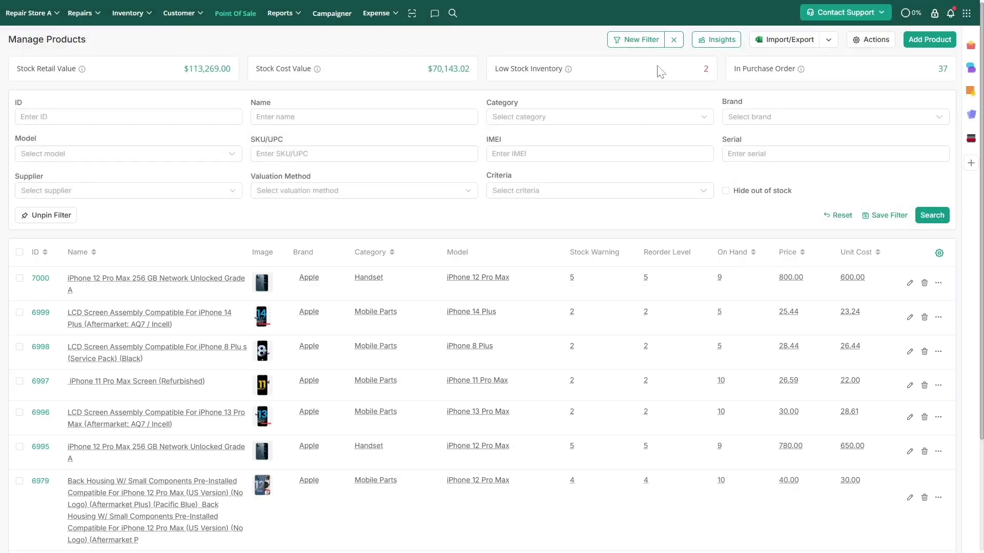
Step: Search the product list by the Mobile Parts category
click(515, 117)
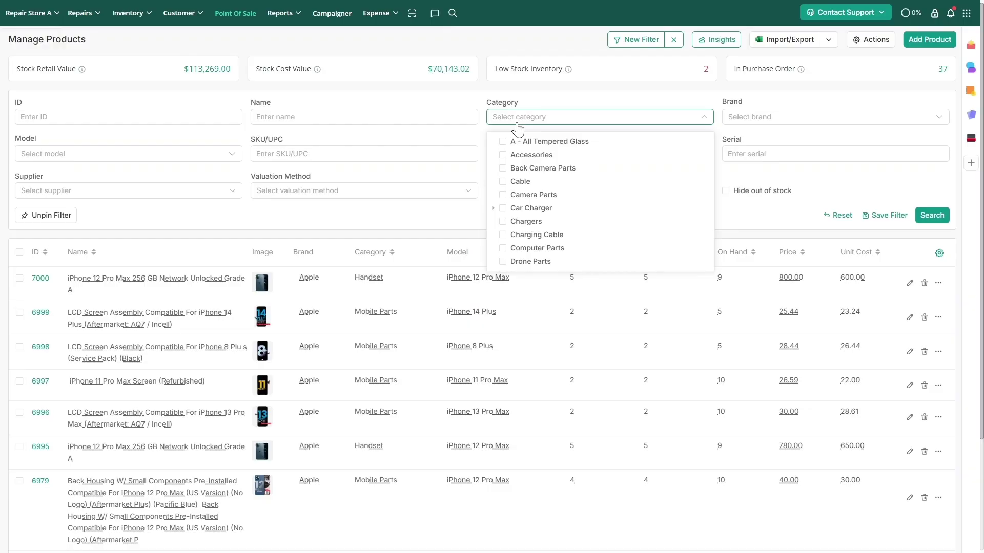
text(mob)
click(530, 143)
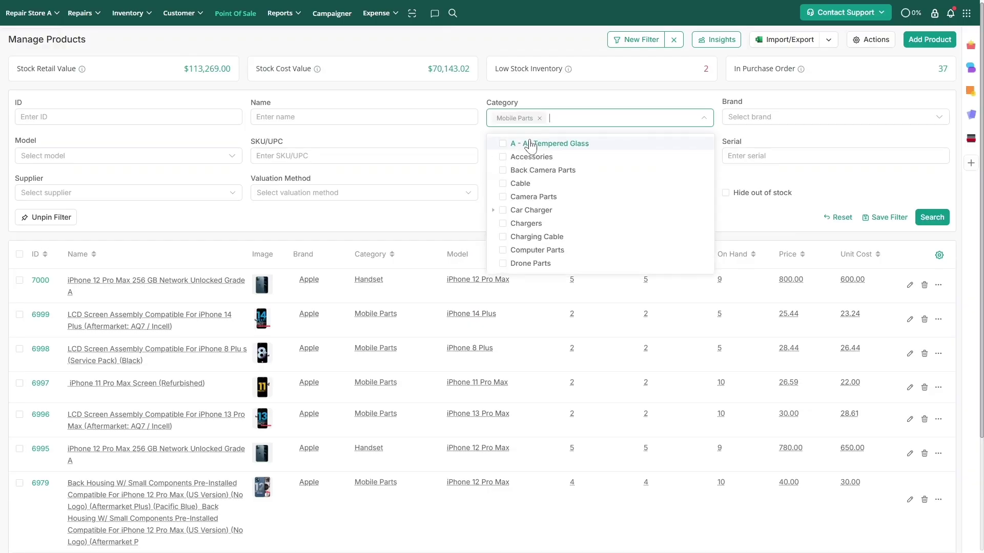
click(626, 104)
click(931, 218)
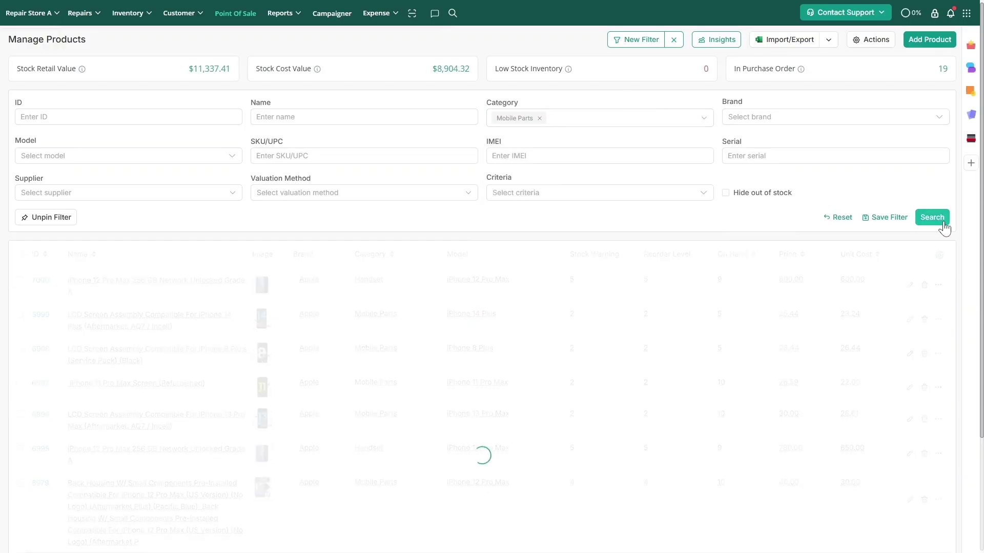
Step: Replace the category filter with name 'Screen' and brand 'Apple'
click(539, 118)
click(365, 121)
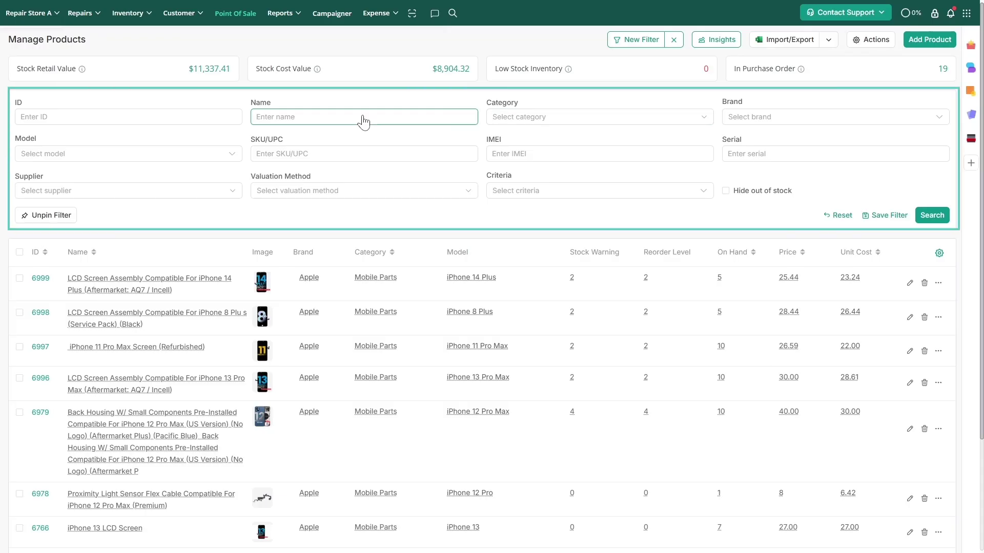
text(Screen)
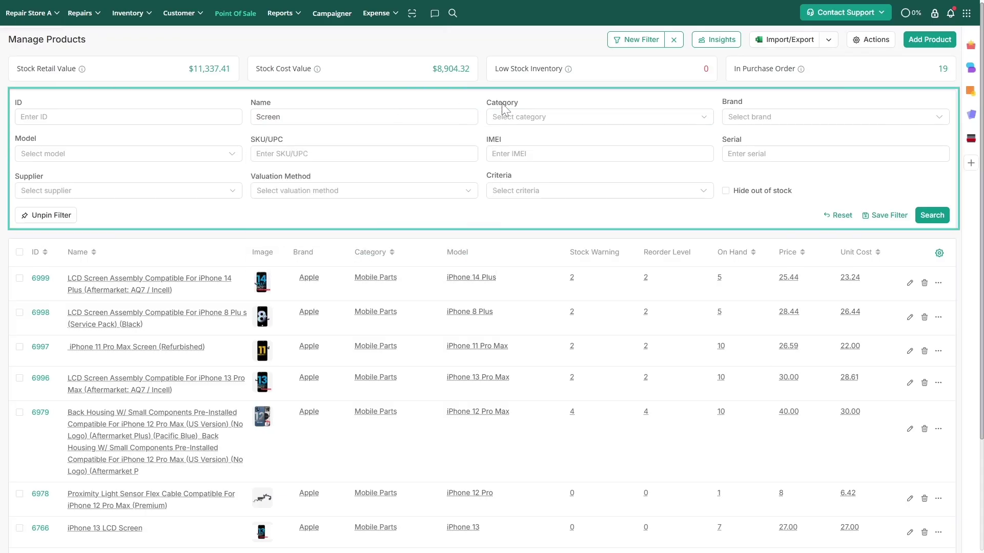
click(744, 119)
text(A)
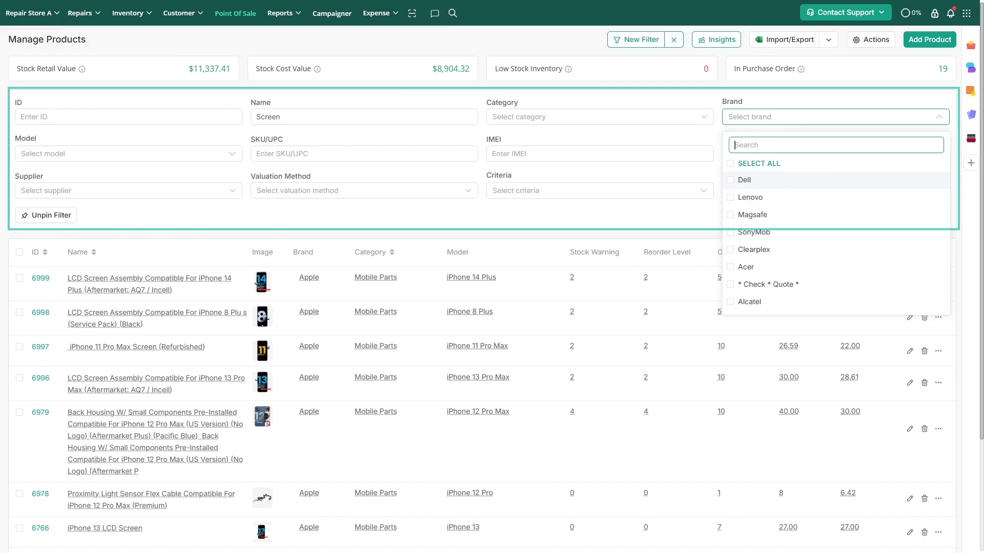
text(pple)
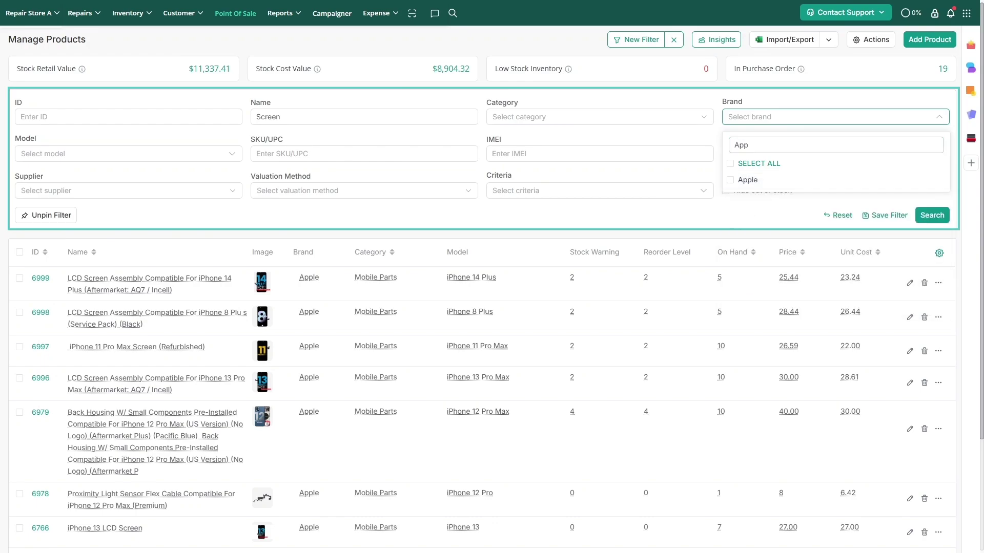
Step: Apply the Apple brand and save the filter as 'Apple iPhone Screens' with the lightning icon
click(749, 180)
click(711, 220)
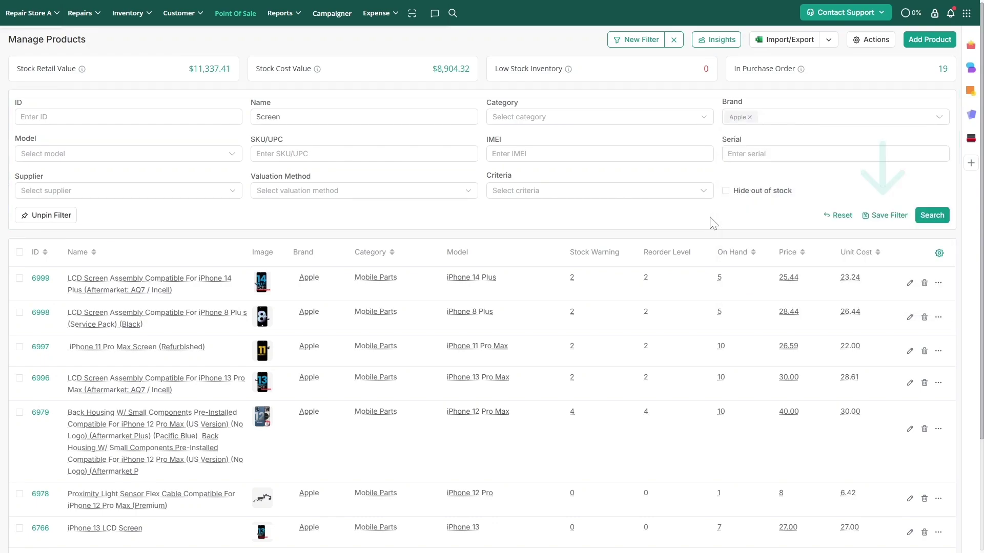
click(873, 220)
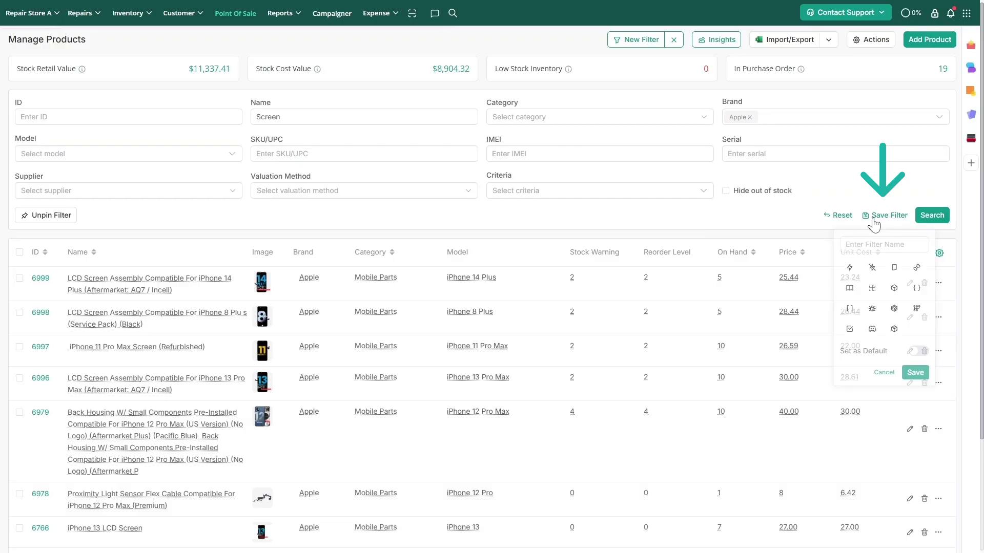
text(Apple iPhone Screens)
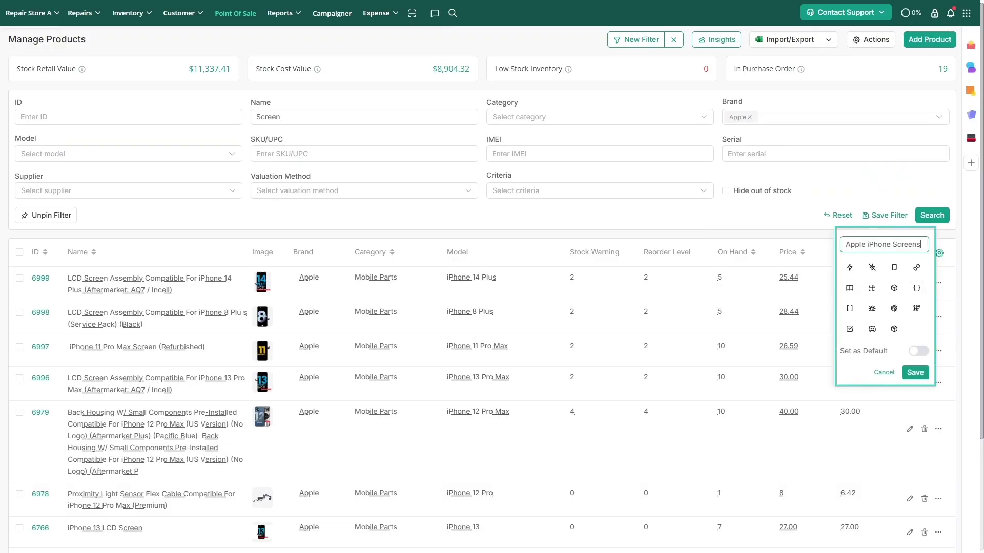
click(849, 270)
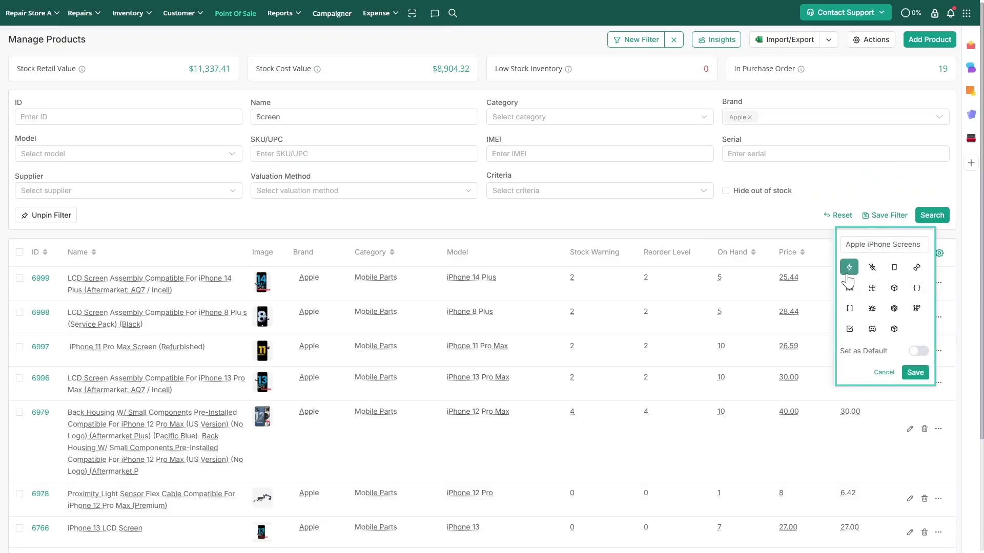
click(915, 373)
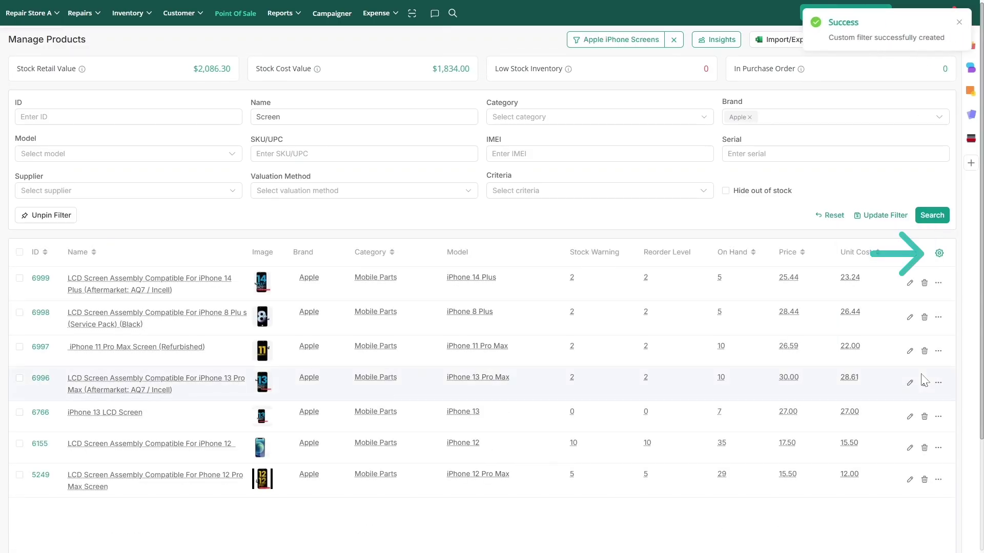
Step: Hide the Stock Warning and Reorder Level columns, move Brand to first, and save the layout
click(939, 254)
scroll(902, 327, down, 2)
scroll(901, 327, down, 3)
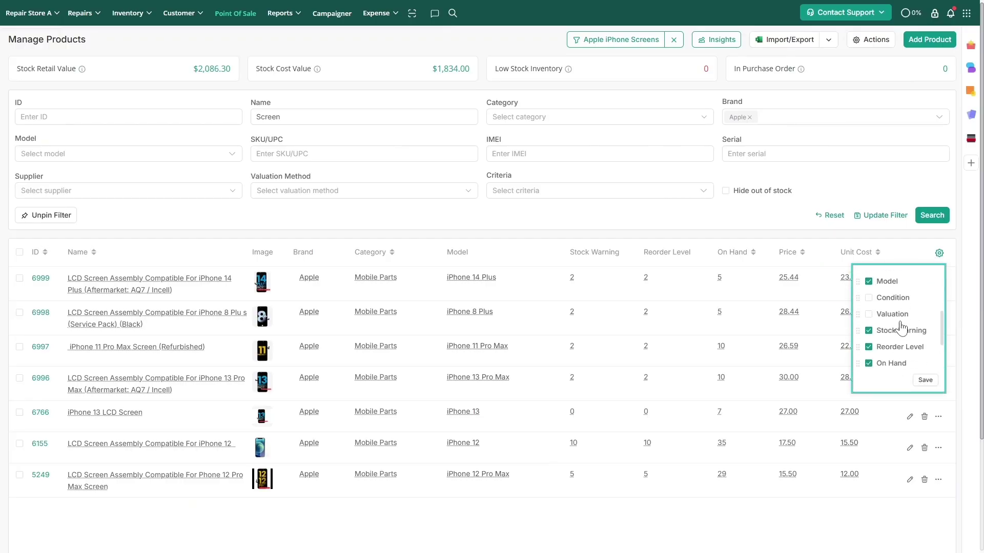
click(869, 319)
click(869, 336)
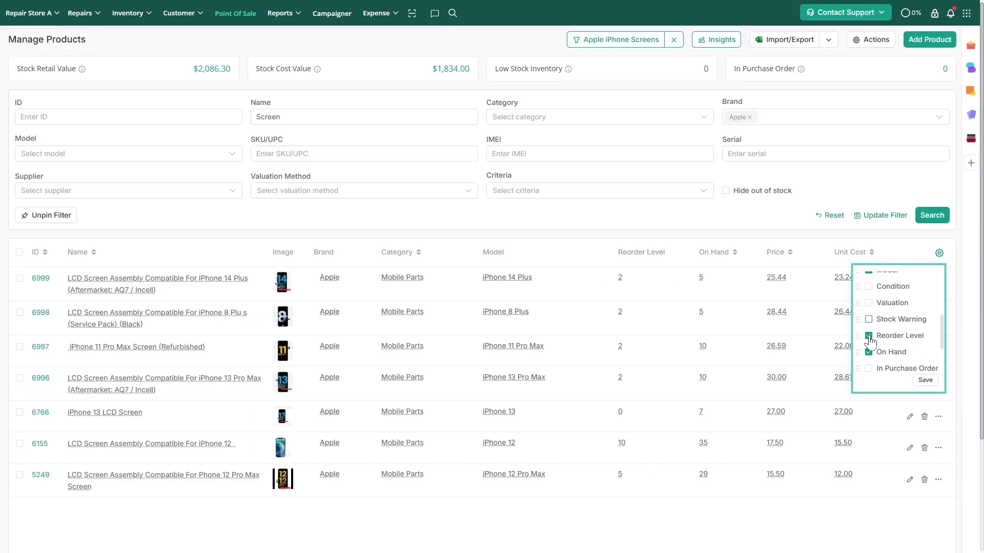
scroll(897, 354, up, 5)
drag(859, 332, 860, 295)
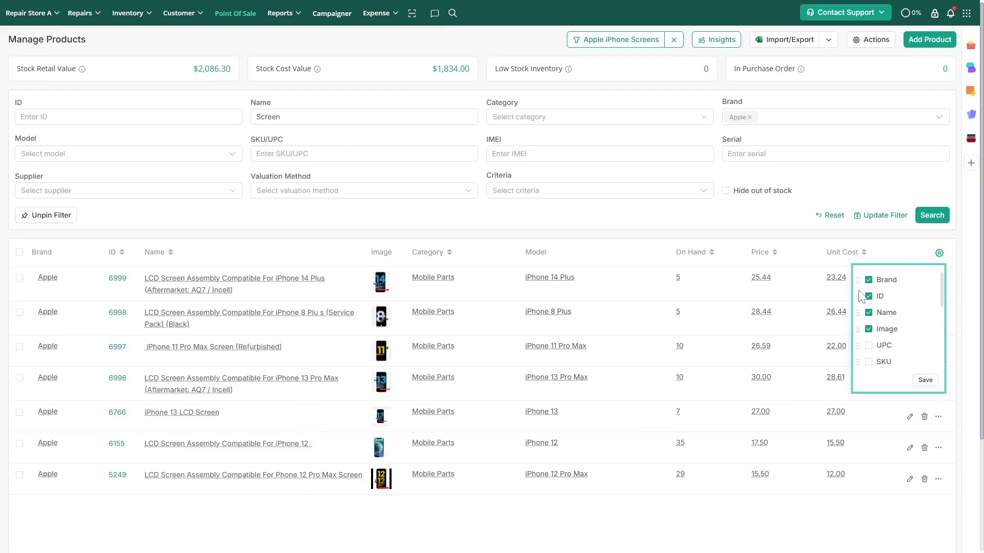
click(925, 379)
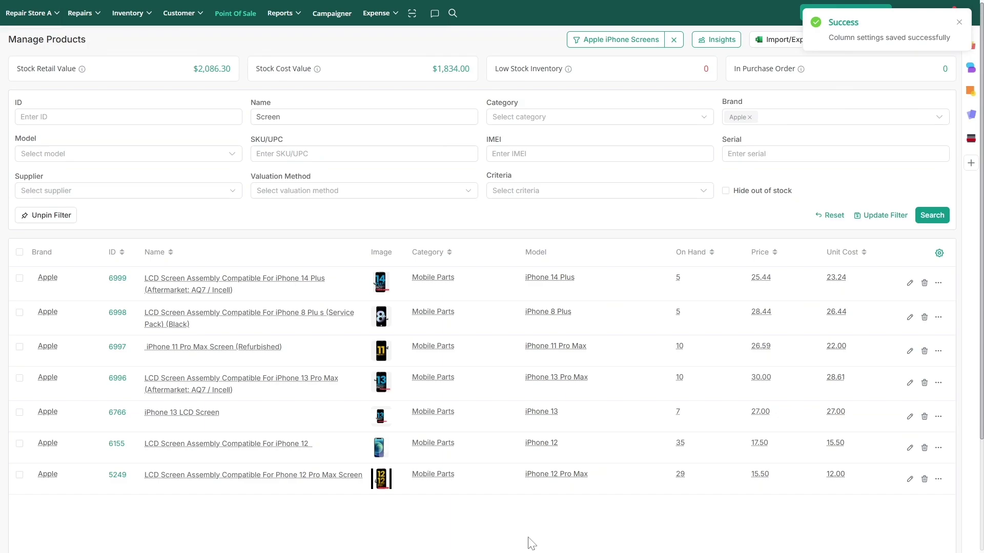
Step: Rename product 6997 to 'OLED Screen Assembly Compatible For iPhone 11 Pro Max (Refurbished)'
click(282, 347)
key(ctrl+a)
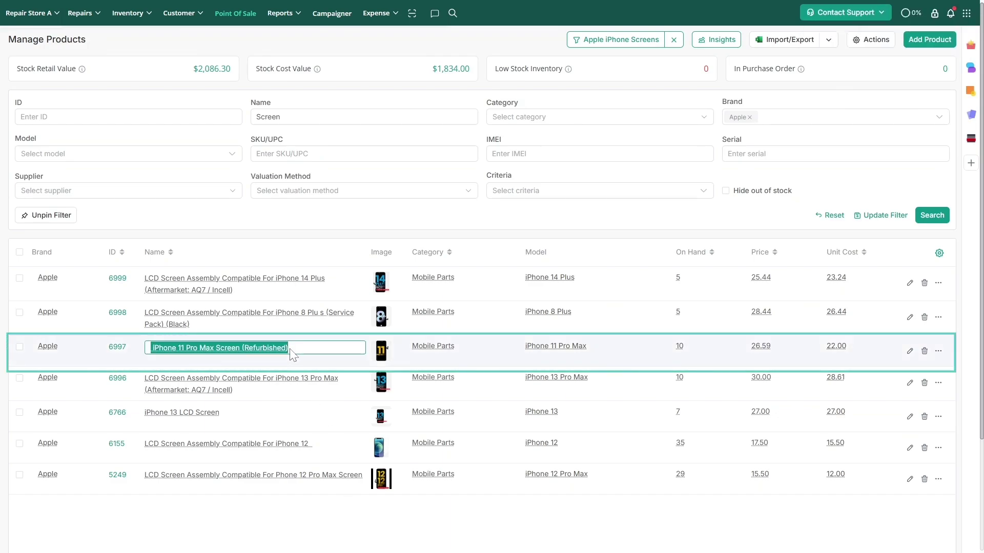
text(OLED Screen Assembly Compatible For iPhone 11 Pro Max (Refurbished))
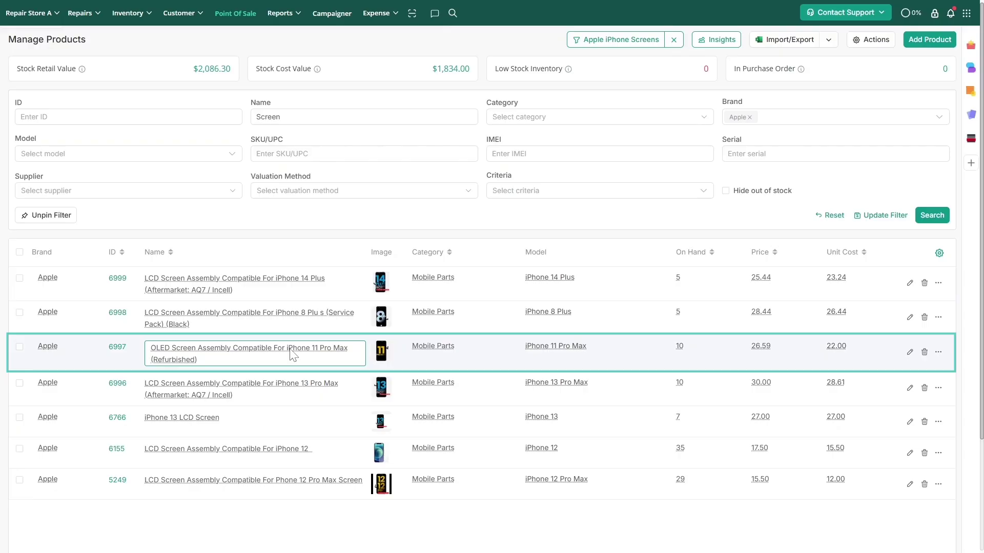
Step: Change product 6997's price from 26.59 to 25.59
click(766, 351)
key(Left)
key(Left)
key(Left)
key(BackSpace)
text(5)
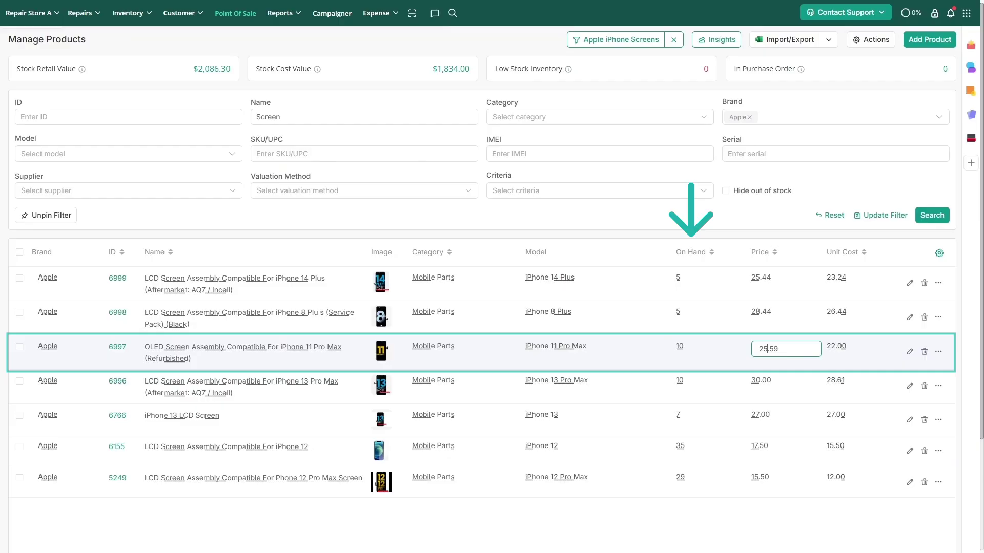
click(796, 533)
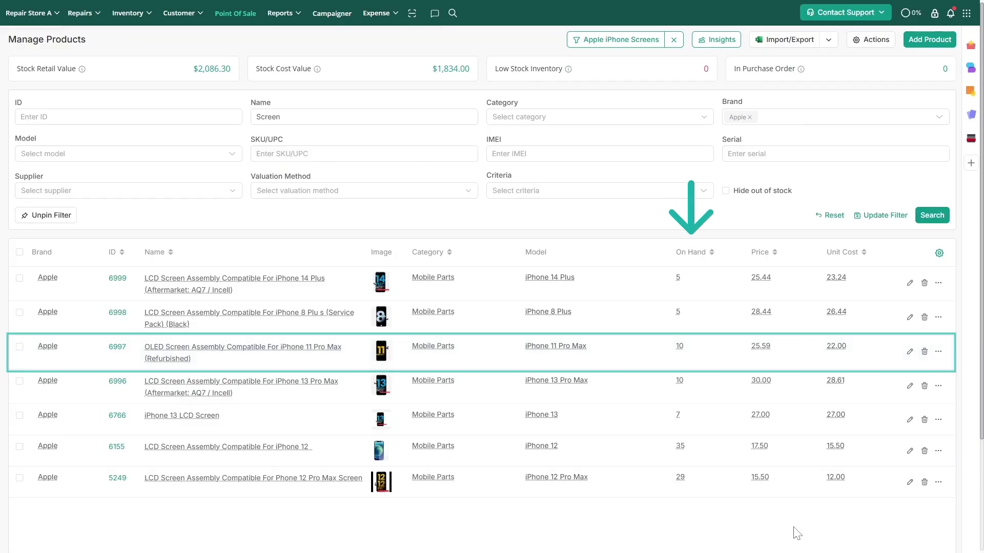
Step: Post a 5-unit stock increase for product 6997 (10 to 15) noted 'Purchased 5 screens'
click(679, 344)
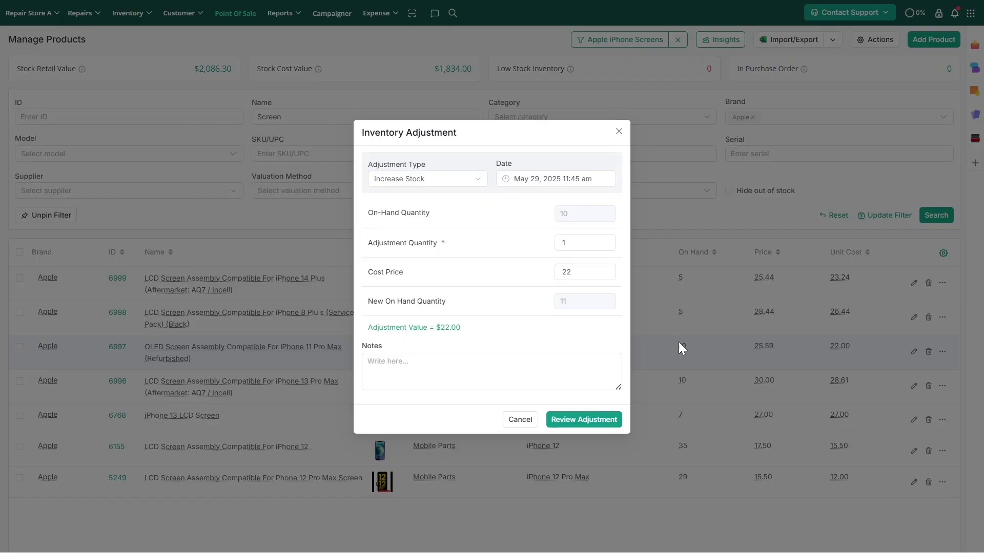
click(457, 187)
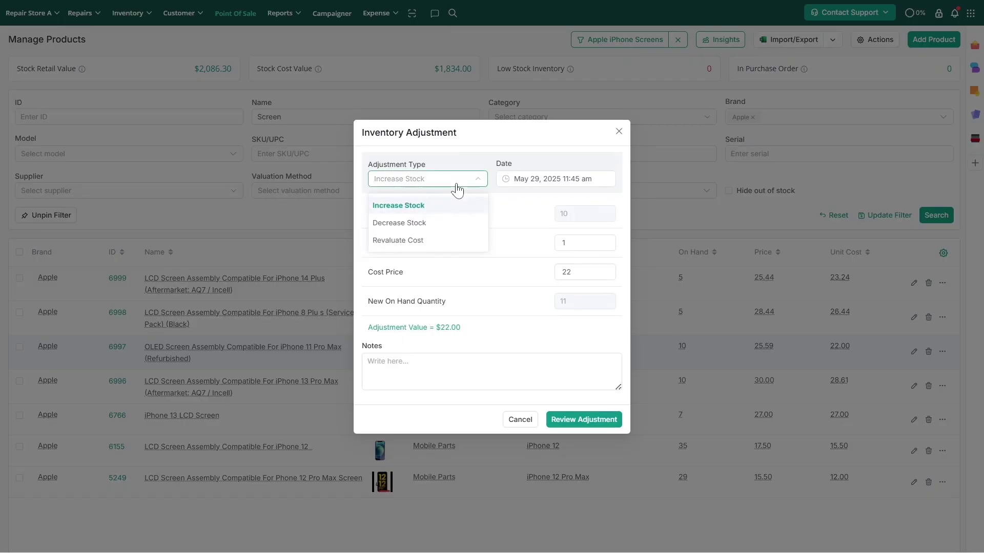
double_click(559, 243)
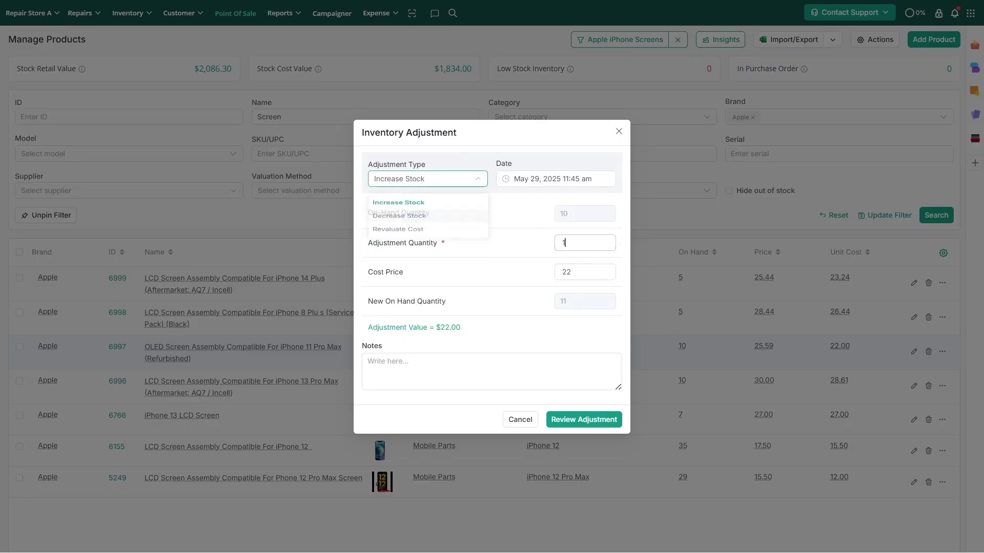
text(5)
click(538, 369)
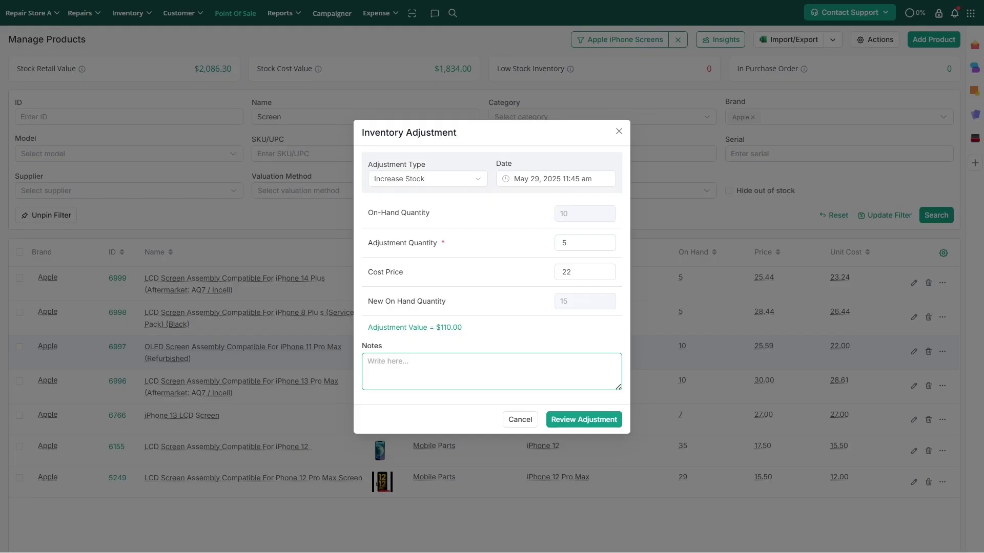
text(Purchased 5 screens.)
click(583, 418)
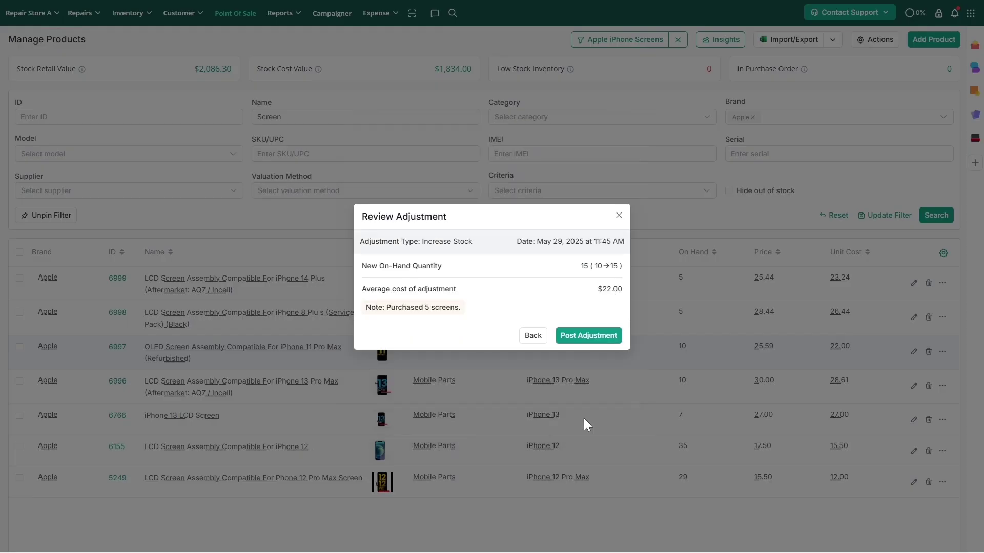
click(572, 342)
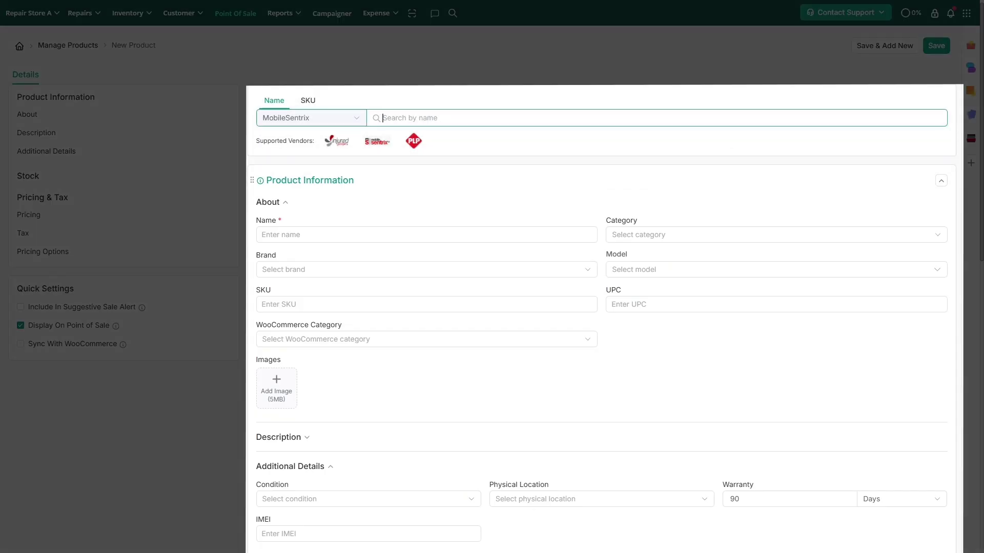
Step: Paste the part's SKU into the MobileSentrix lookup and select the iPhone 11 LCD result
key(ctrl+v)
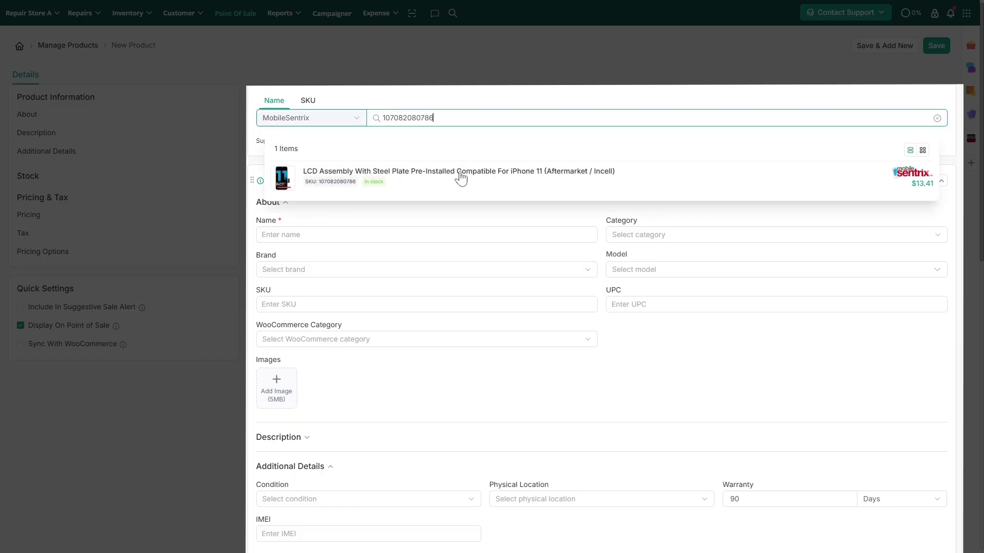
click(460, 178)
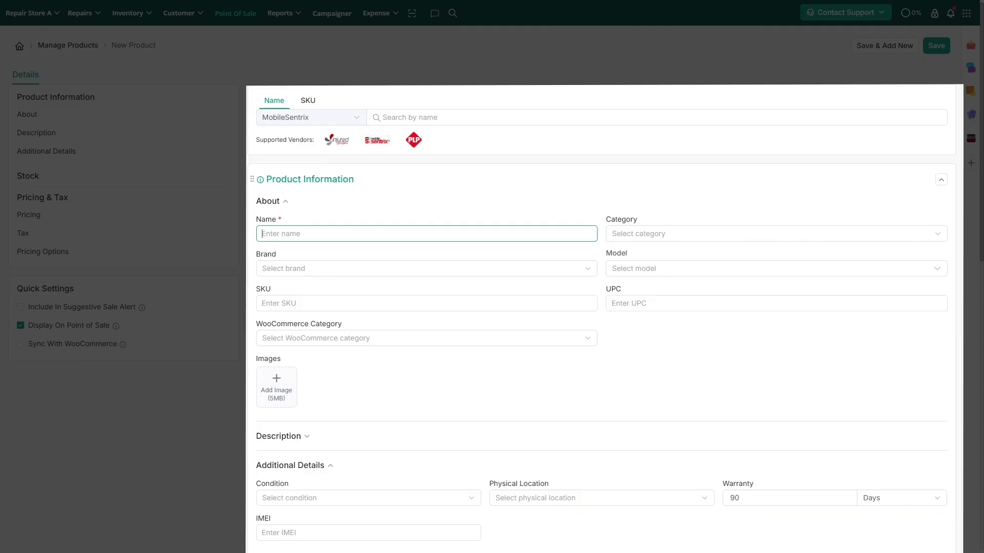
Step: Name the new product 'iPhone 12 Pro' with category Handset
text(iPhone 12 Pro)
key(Tab)
key(Down)
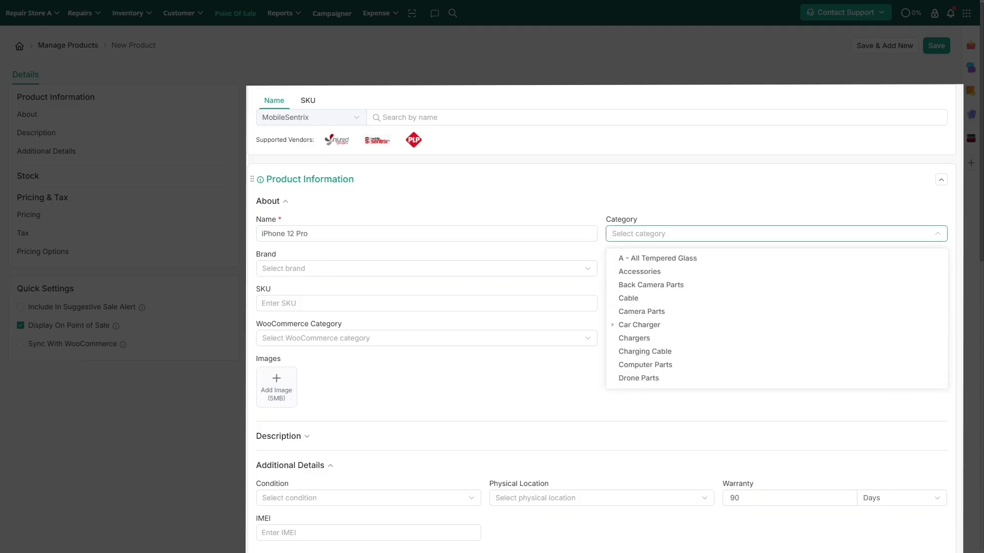
text(hand)
click(635, 258)
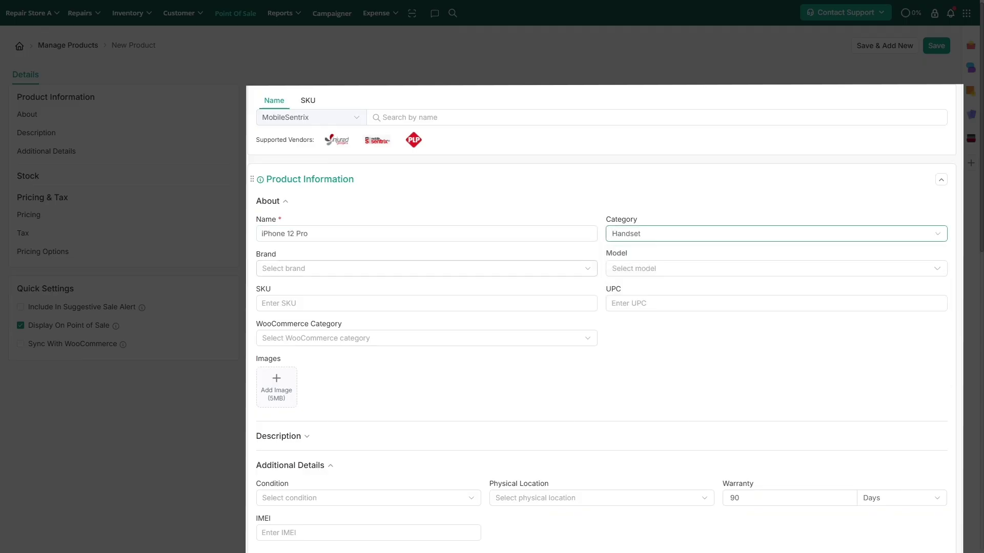
click(419, 270)
text(appl)
click(416, 301)
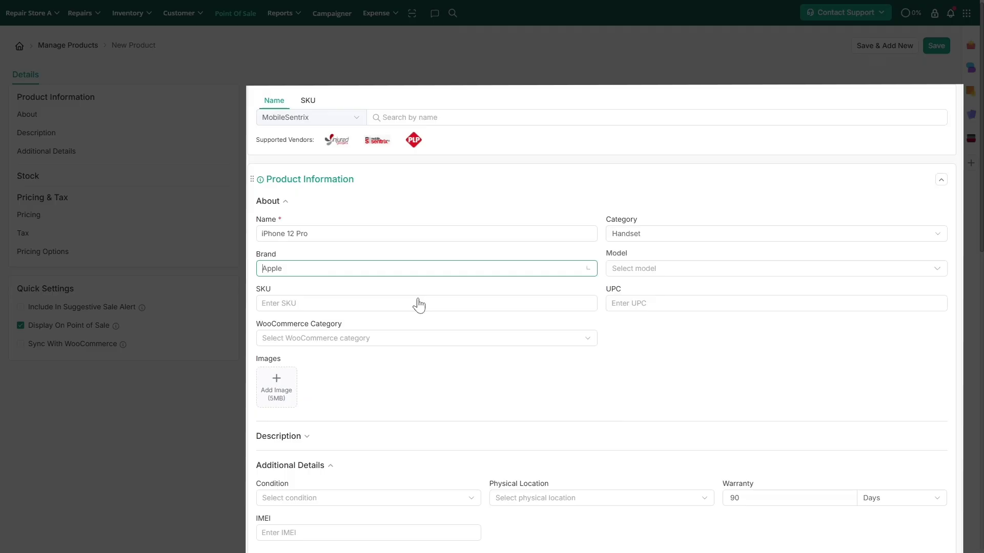
click(647, 269)
text(iphone 12)
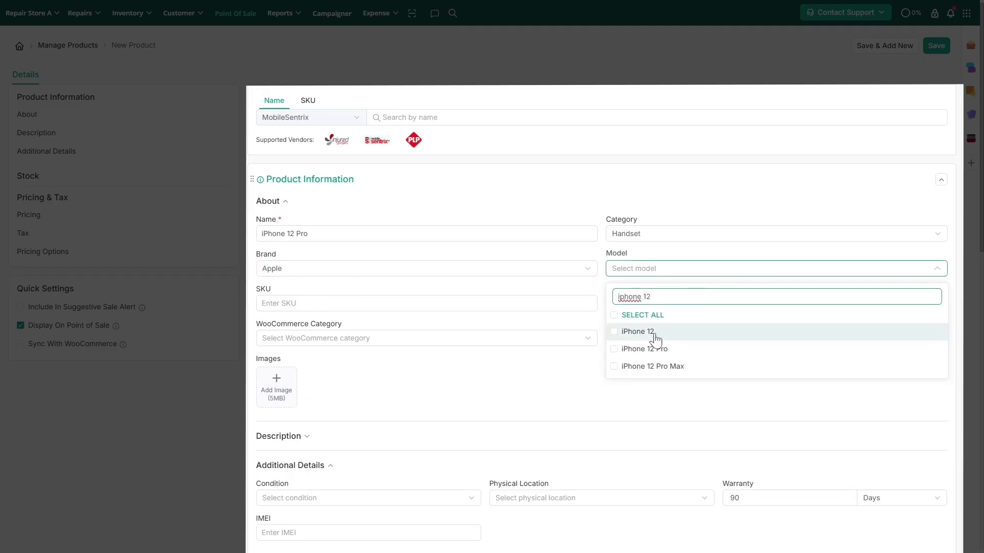
click(646, 349)
click(425, 303)
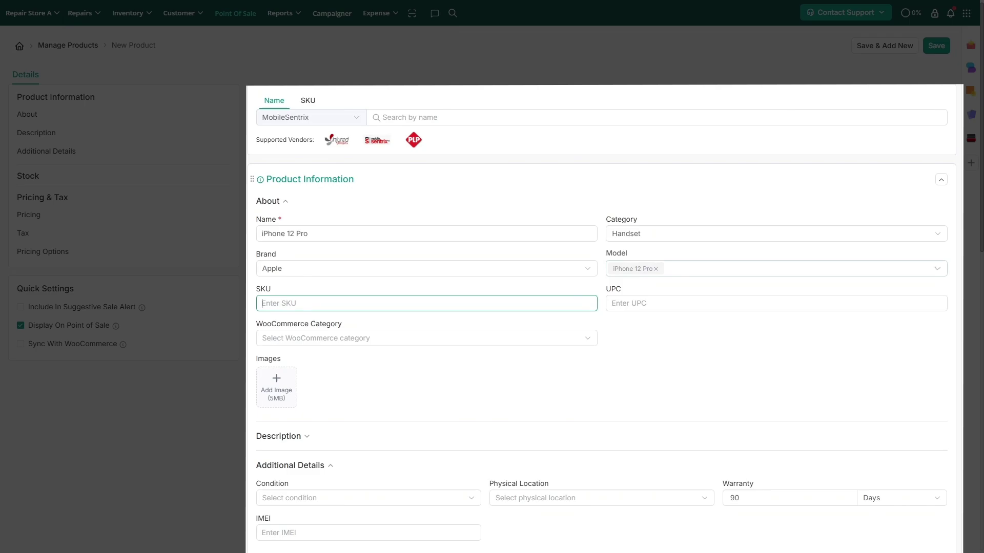
text(12566382007)
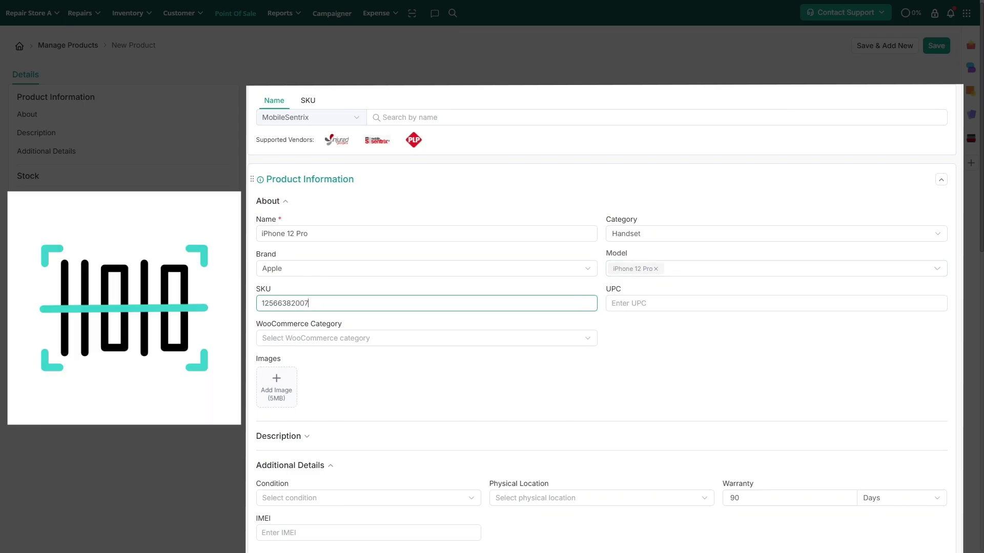
Step: Upload the iPhone 12 Pro Blue image as the product photo
click(286, 380)
click(517, 270)
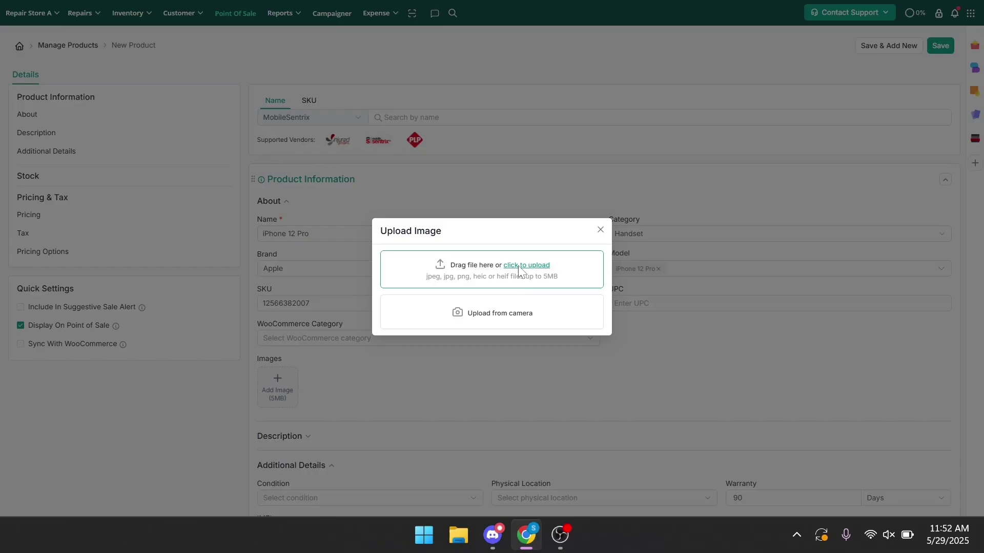
click(200, 141)
click(573, 441)
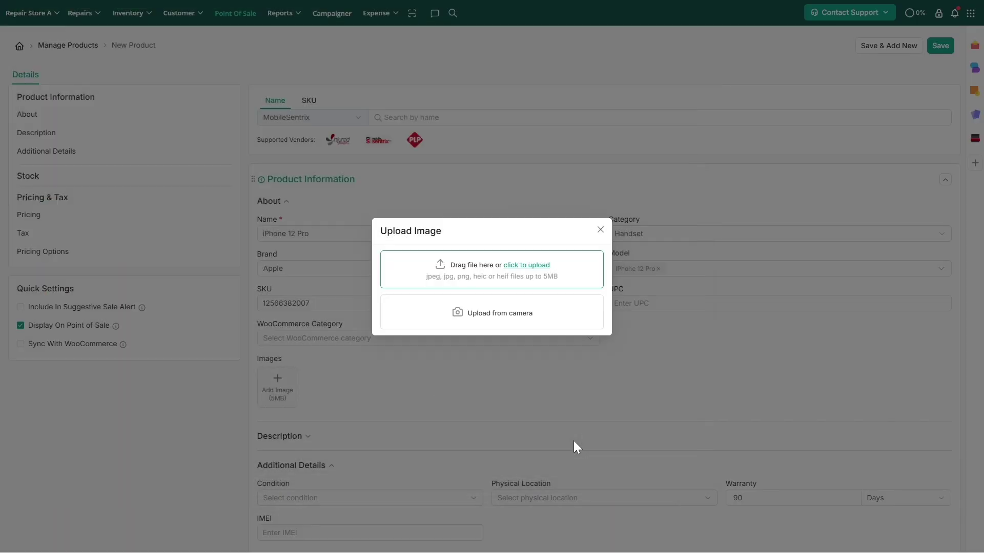
Step: Add the internal note 'Unlocked for all carriers.' under the product Description
scroll(781, 359, down, 3)
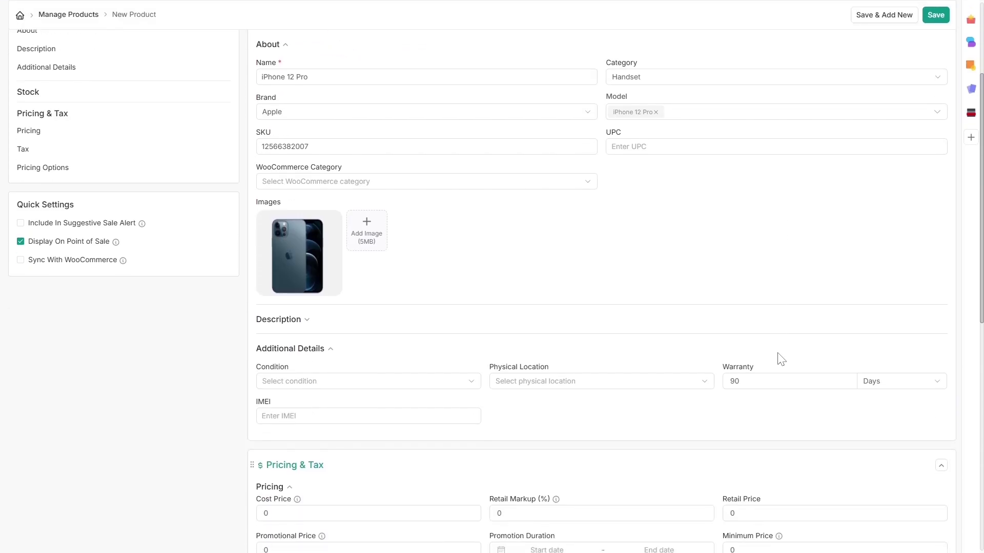
click(300, 320)
scroll(318, 374, down, 3)
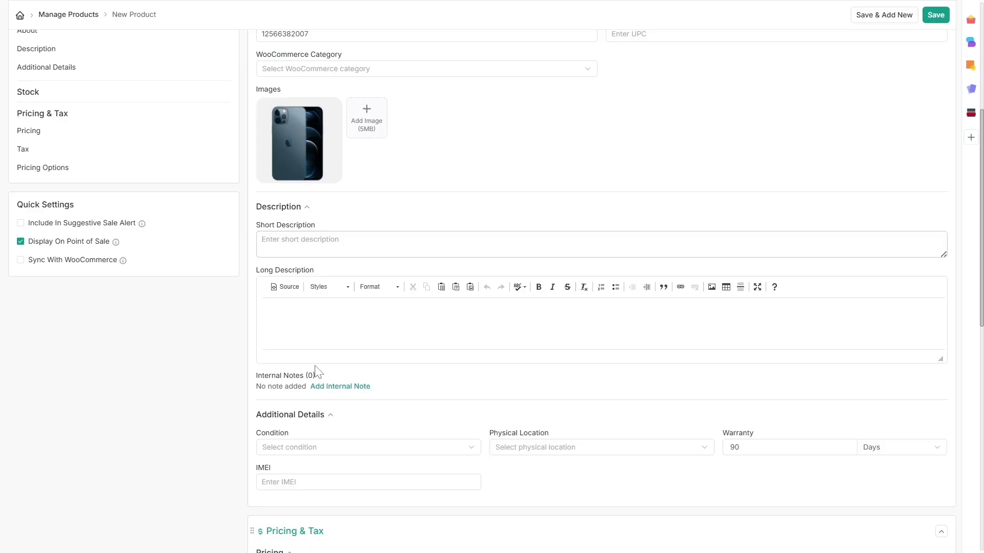
click(338, 360)
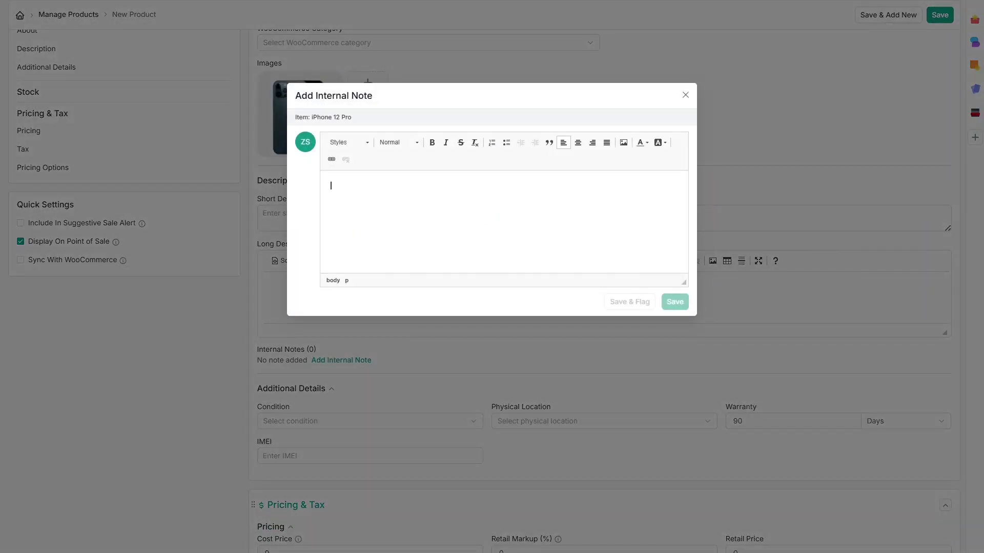
text(Unlocked for all carriers.)
click(674, 301)
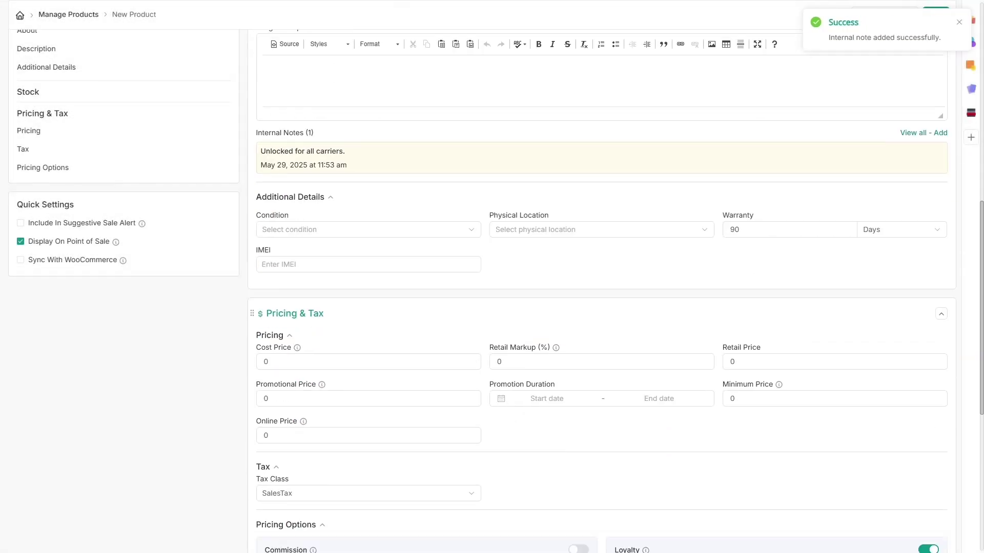
Step: Choose New under Condition and Yellow Bin under Physical Location for the iPhone 12 Pro
scroll(665, 303, down, 3)
click(297, 103)
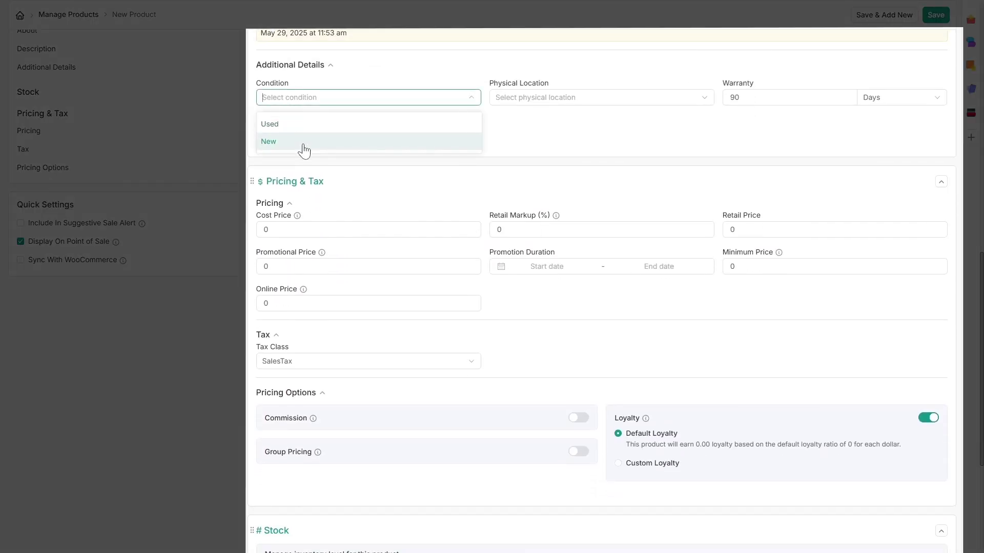
click(300, 142)
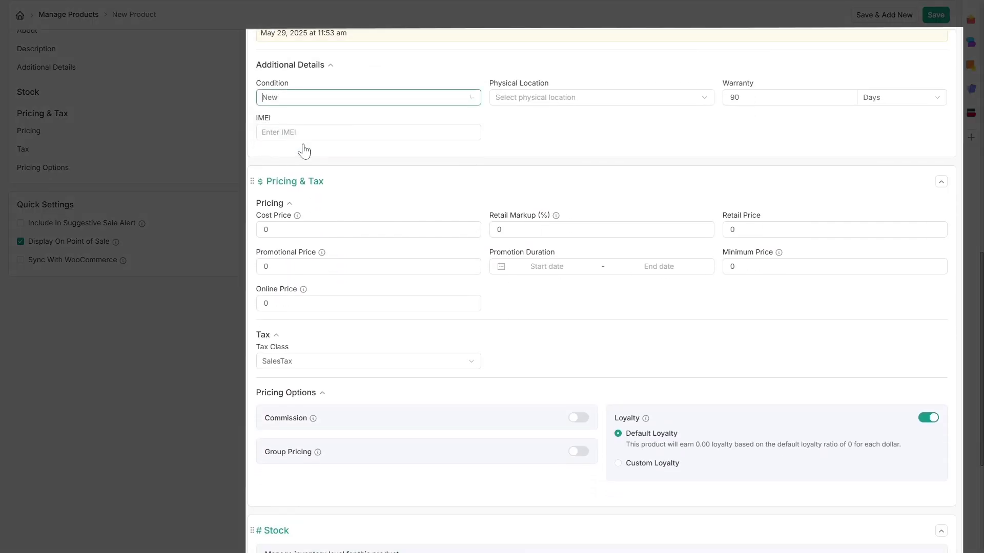
click(526, 101)
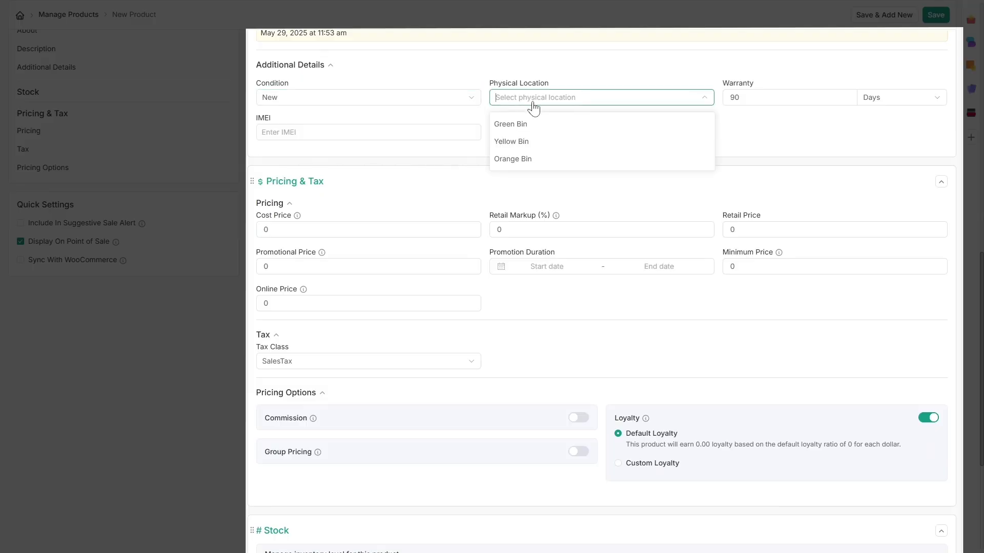
click(536, 144)
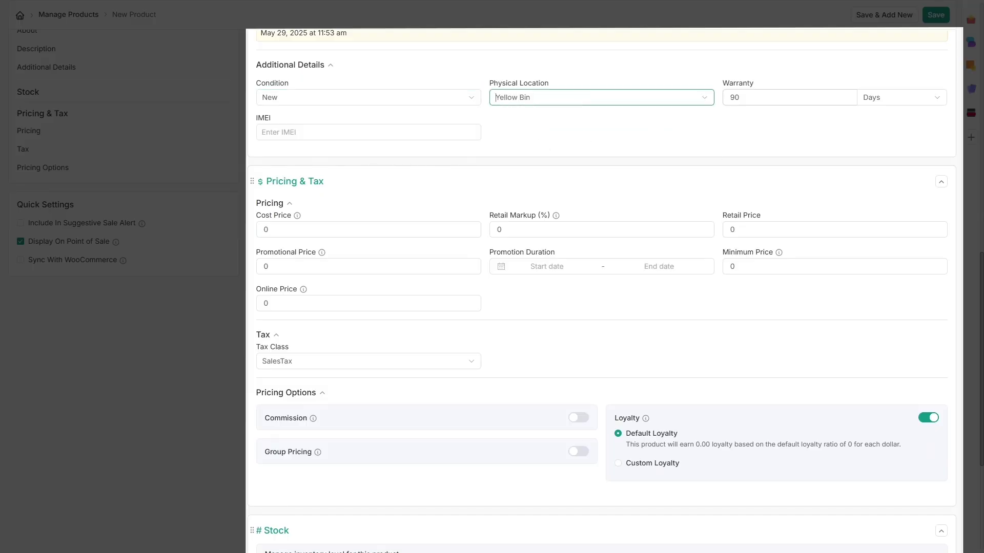
Step: Enter 10 units on hand, a stock warning of 5 and a minimum reorder level of 5
scroll(573, 169, down, 1)
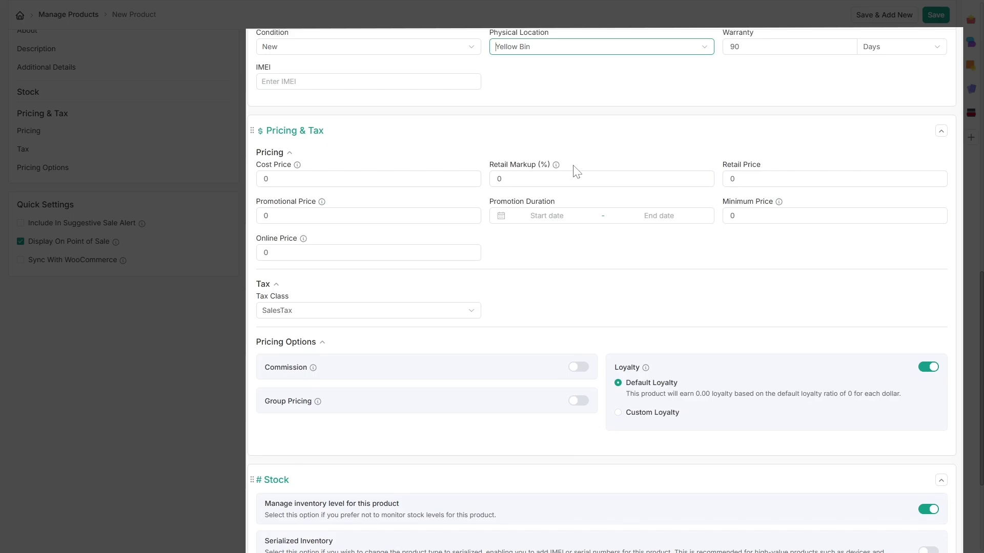
scroll(576, 170, down, 3)
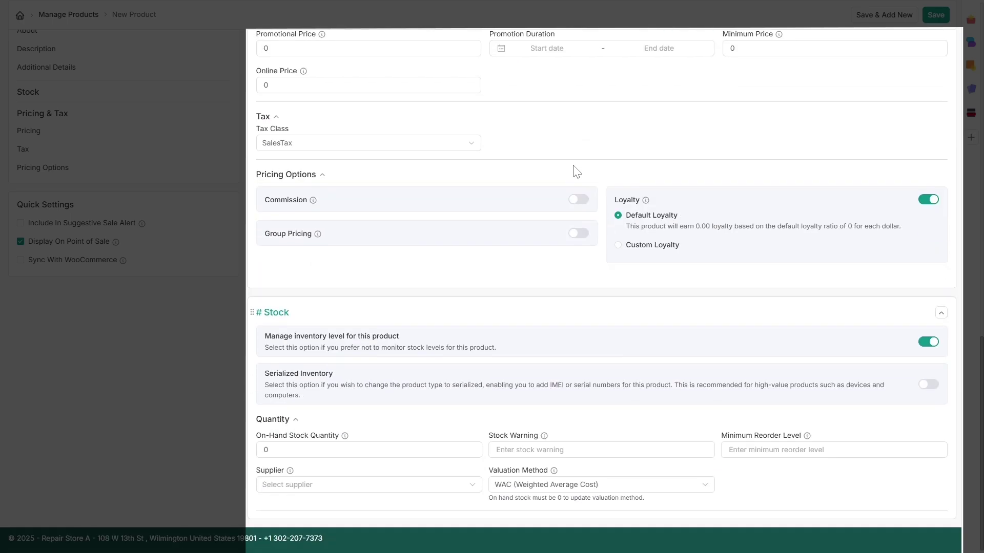
click(338, 450)
key(BackSpace)
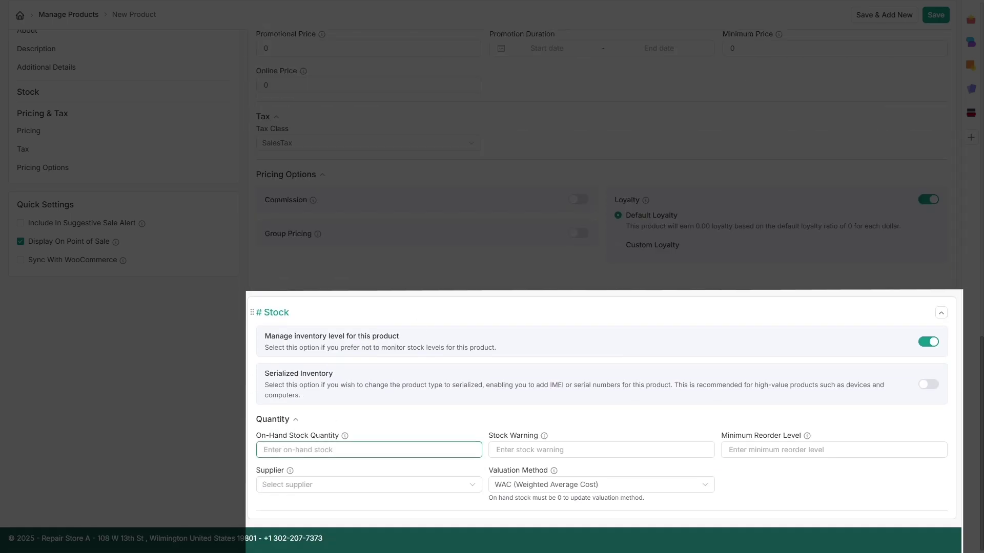
text(10)
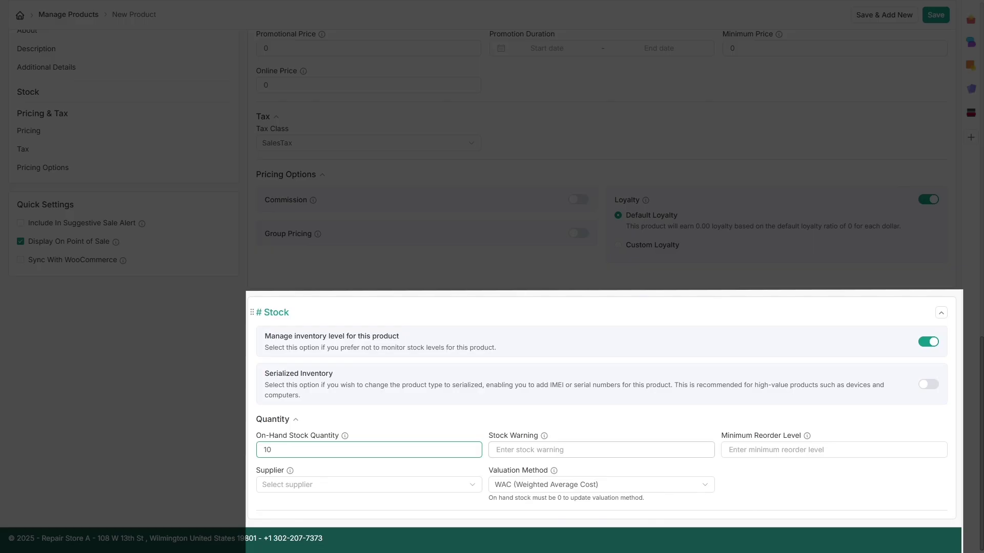
click(601, 449)
text(5)
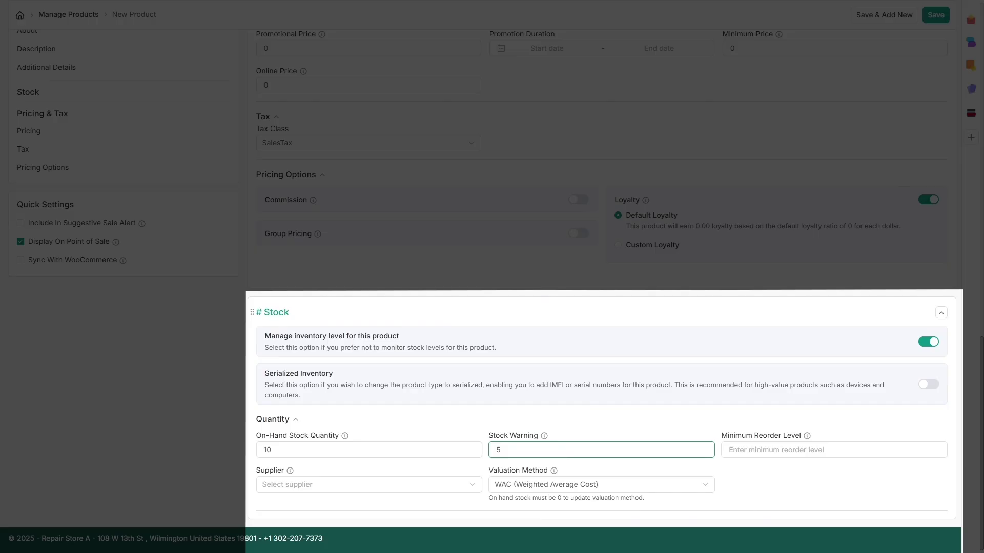
click(727, 449)
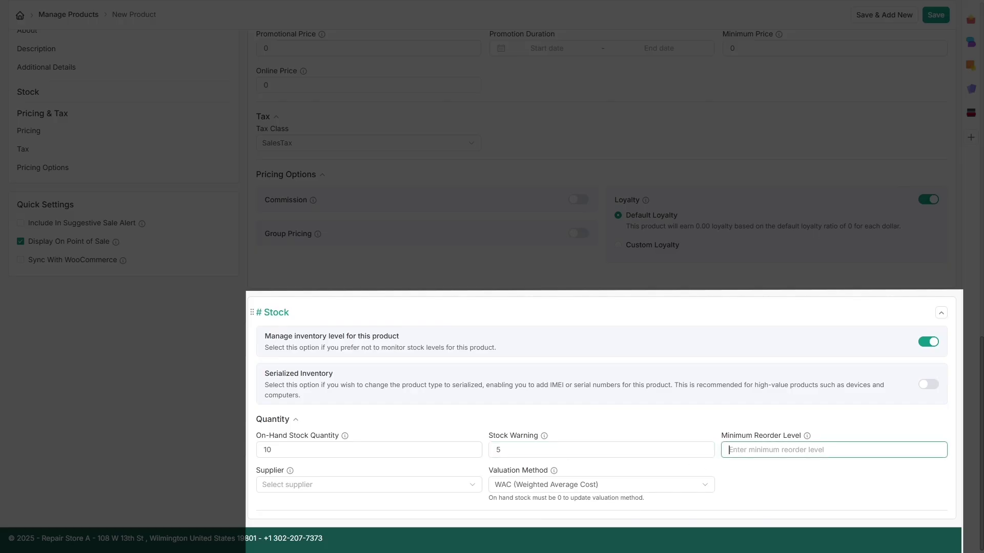
text(5)
Step: Choose Mobile Sentrix as the supplier and keep WAC as the valuation method
click(461, 490)
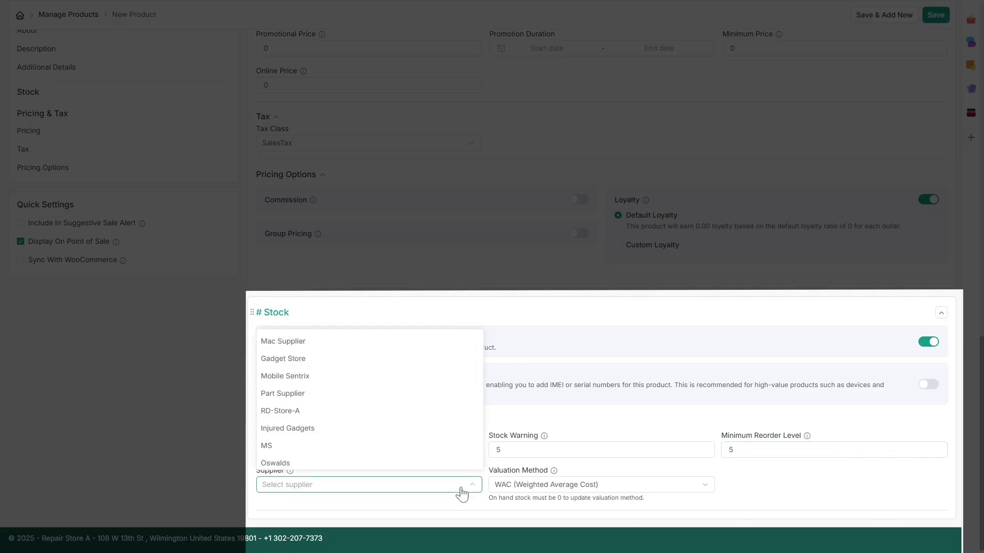
click(416, 379)
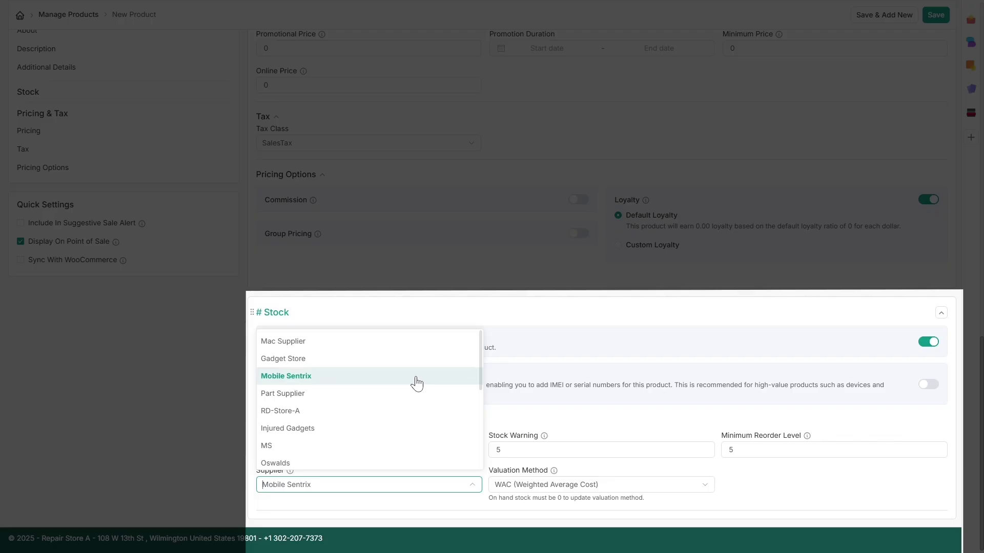
click(497, 490)
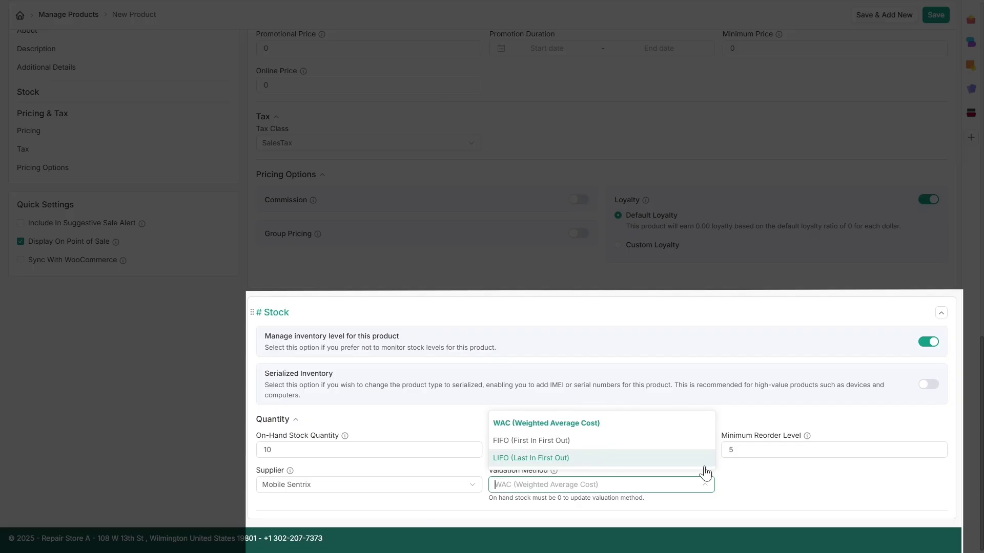
click(756, 486)
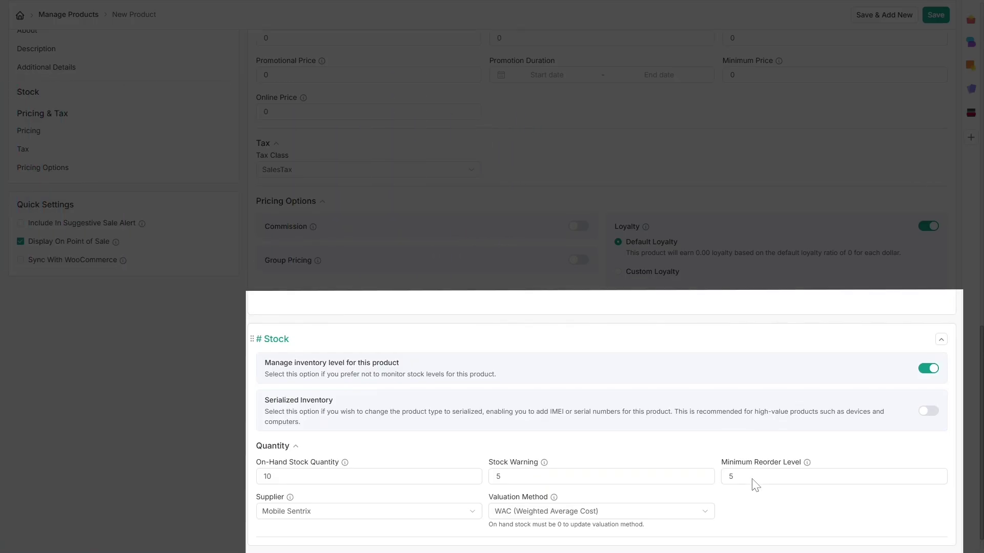
Step: Enter a cost price of 549 and a retail price of 749, clearing the markup value
click(369, 200)
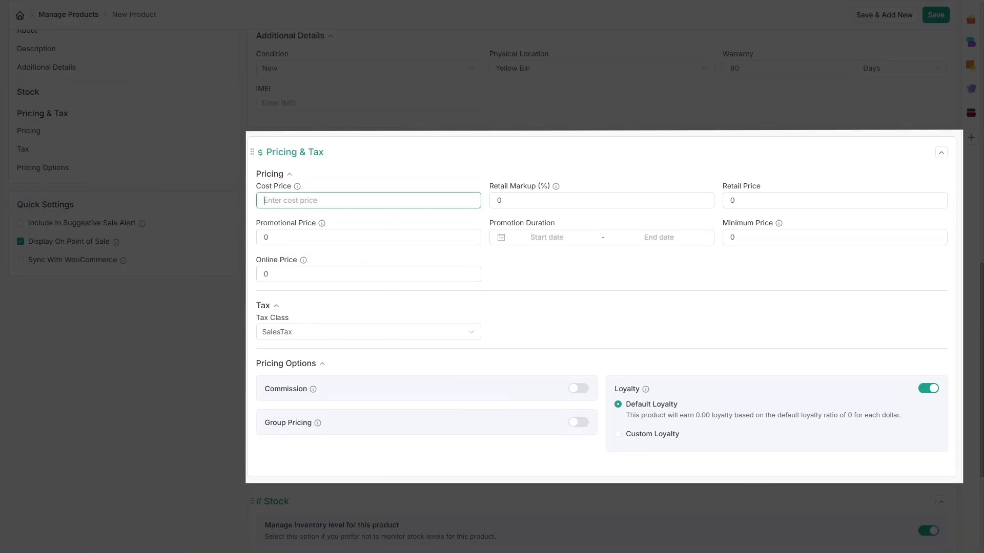
text(549)
click(752, 200)
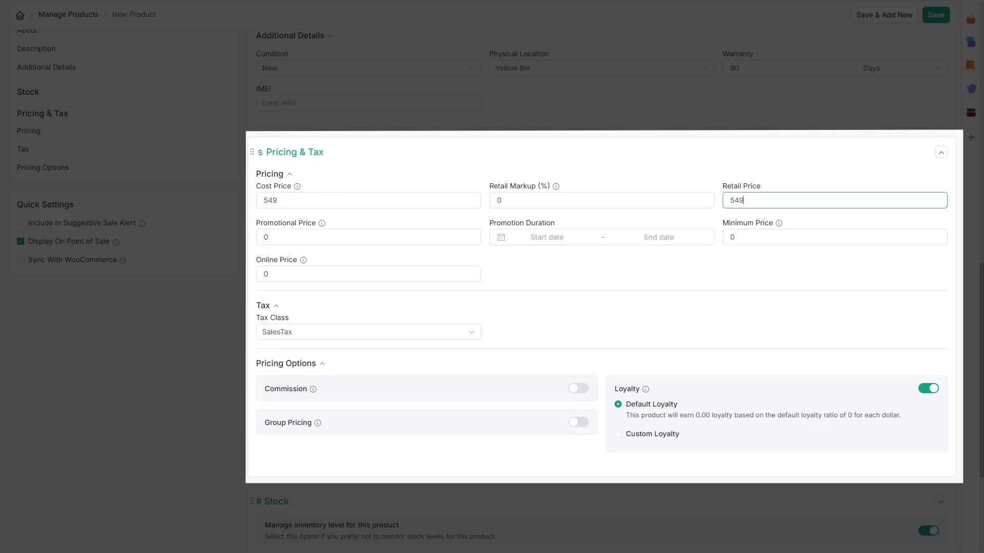
key(ctrl+a)
text(749)
click(517, 200)
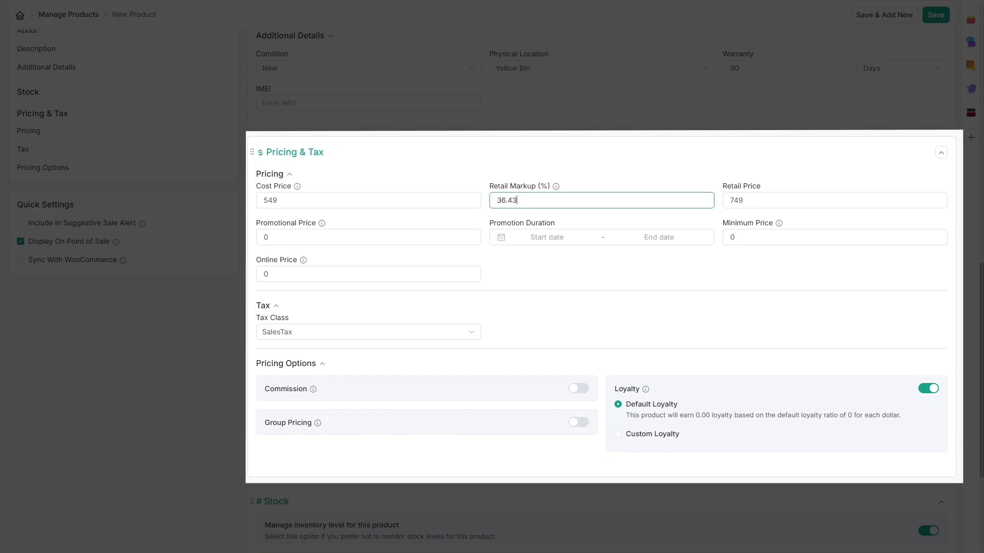
key(BackSpace)
key(BackSpace)
key(BackSpace)
key(BackSpace)
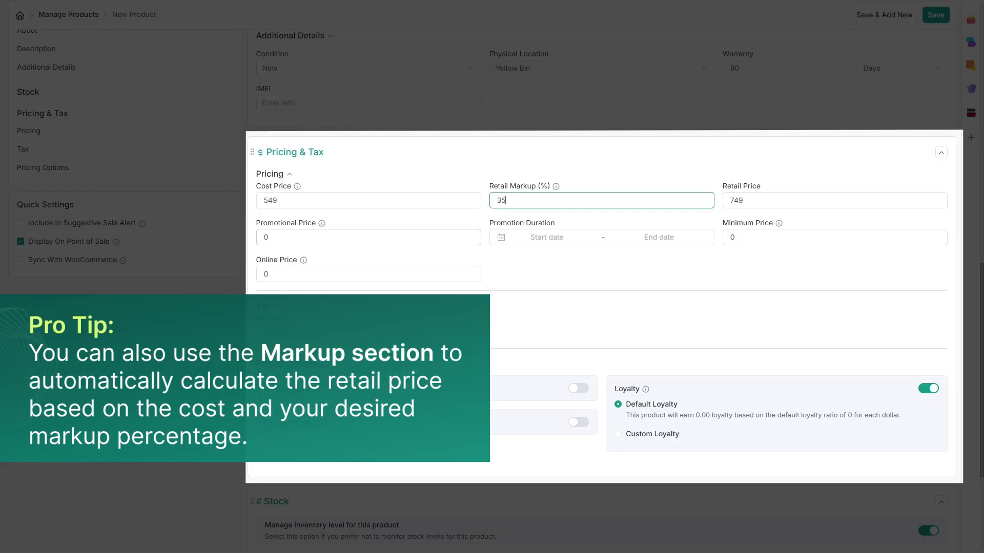
Step: Set a promotional price of 700 from May 29 to Jun 04, 2025, and a minimum price of 649
click(308, 237)
text(700)
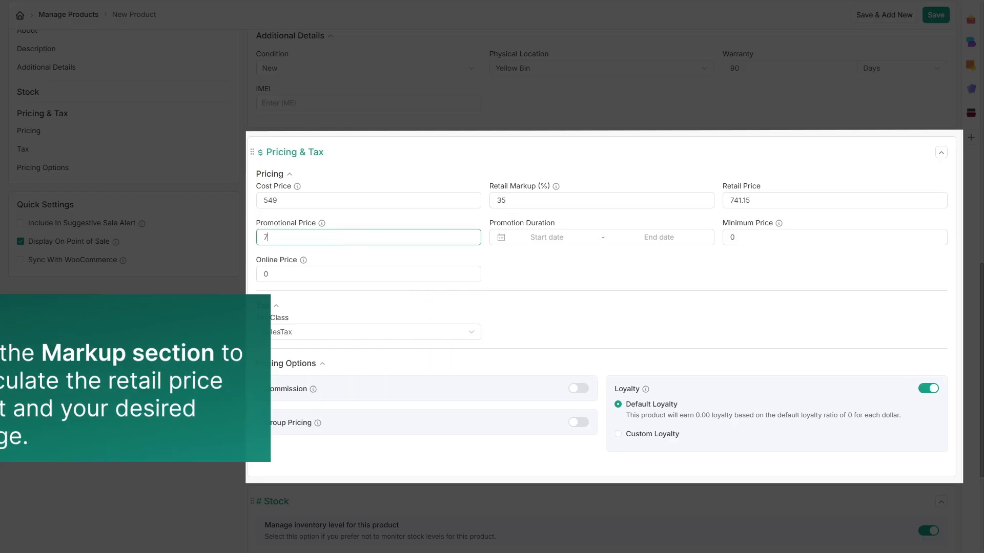
click(559, 240)
click(541, 385)
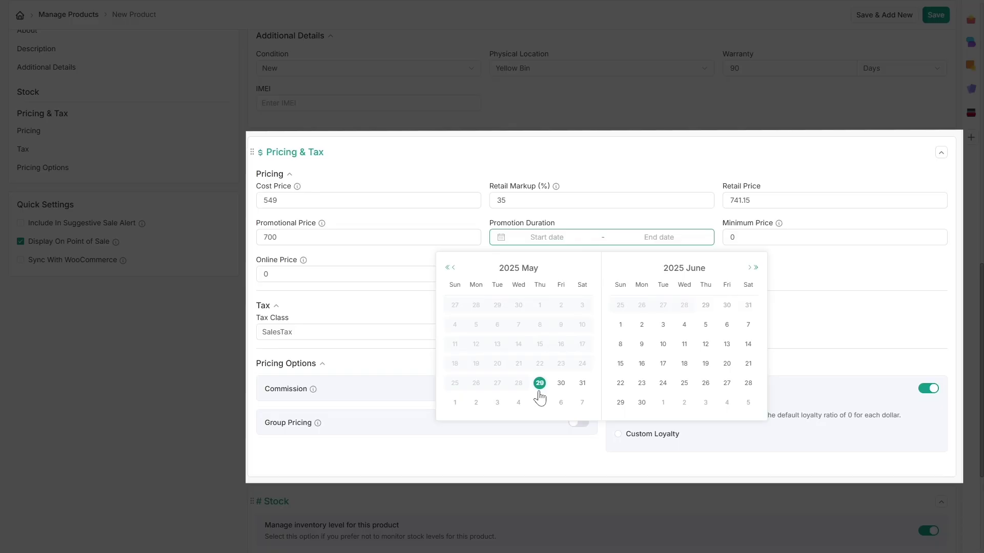
click(684, 325)
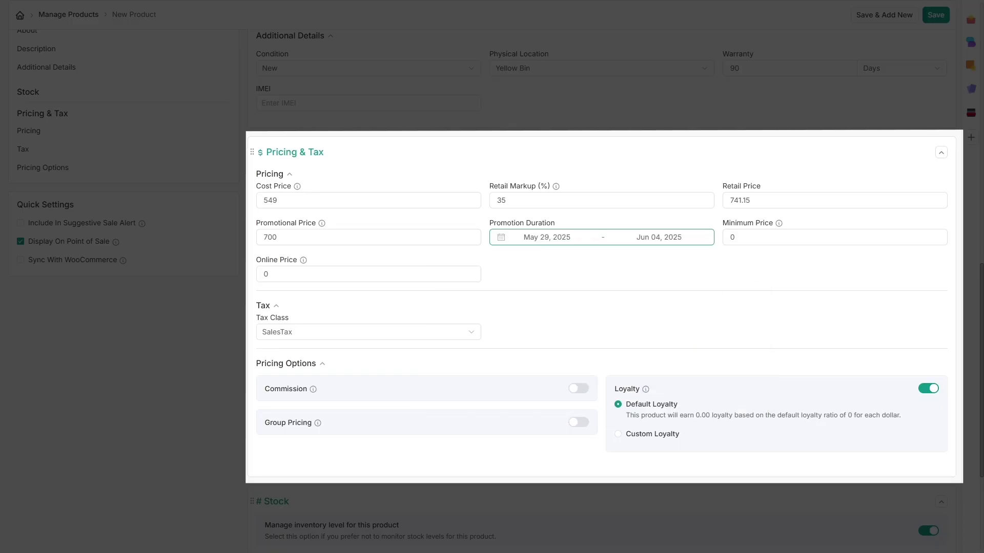
key(Tab)
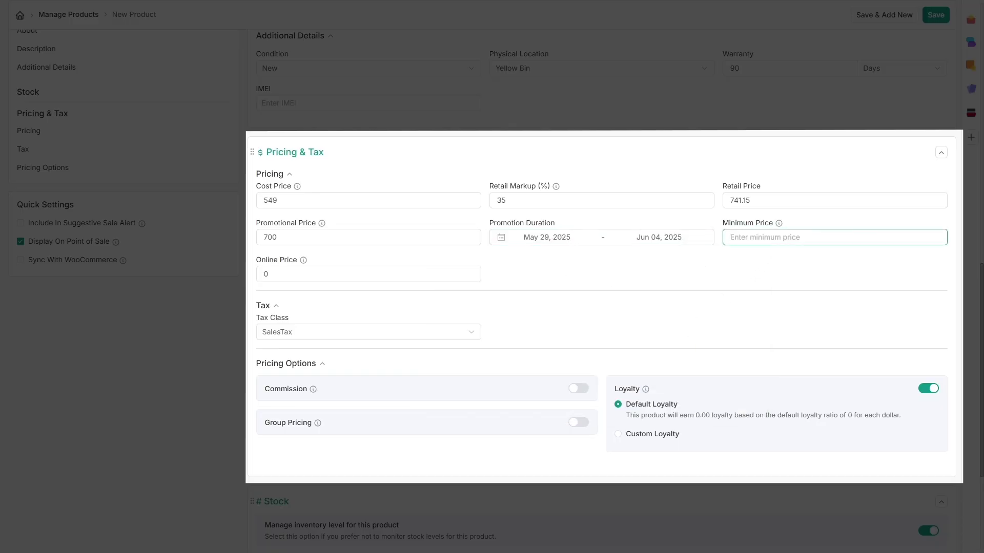
text(649)
click(728, 271)
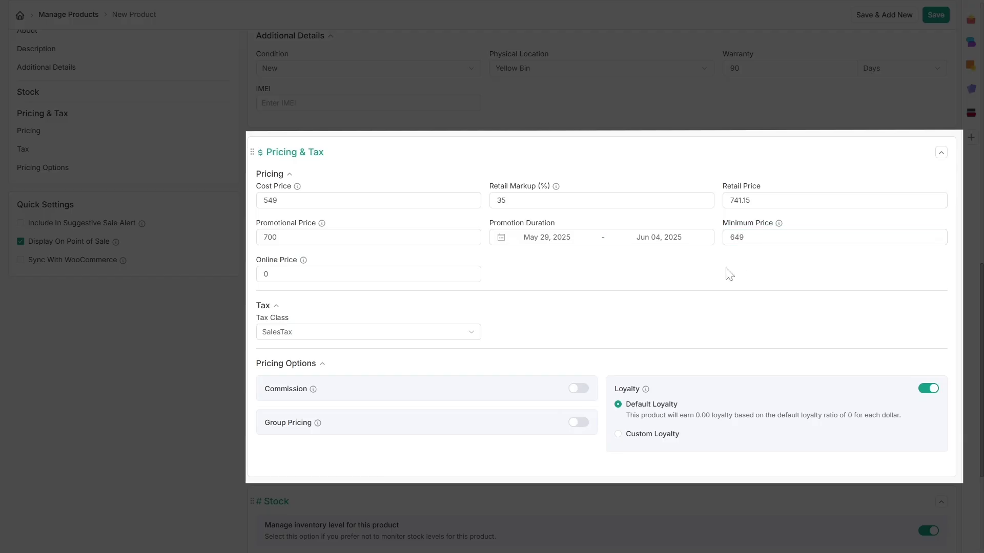
Step: Turn on commission and set it to 5 percent
click(575, 392)
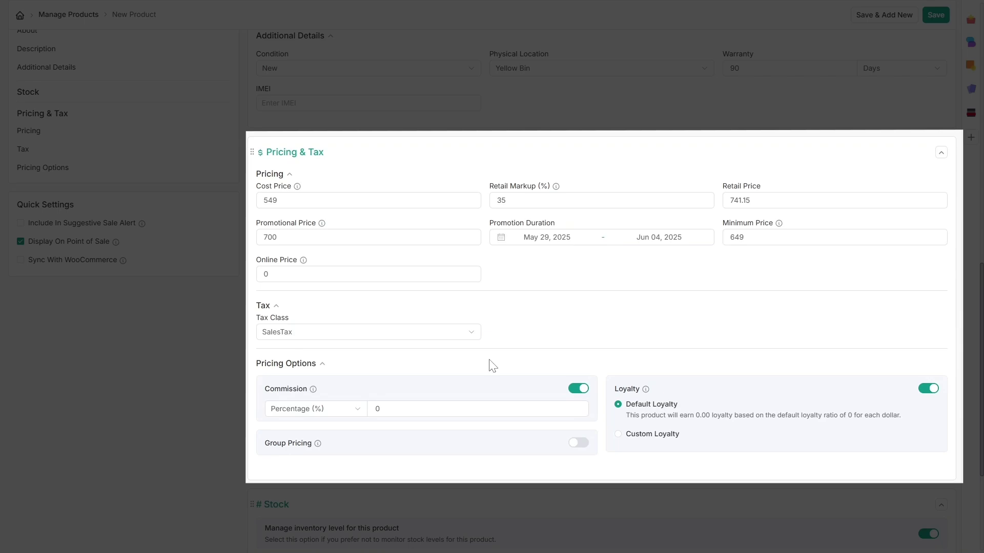
scroll(490, 367, down, 2)
click(358, 337)
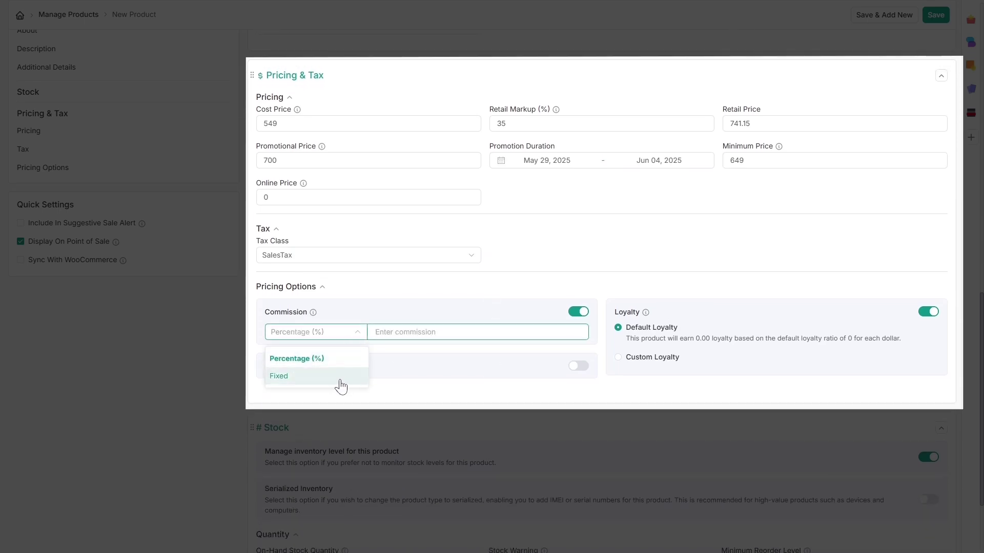
click(352, 358)
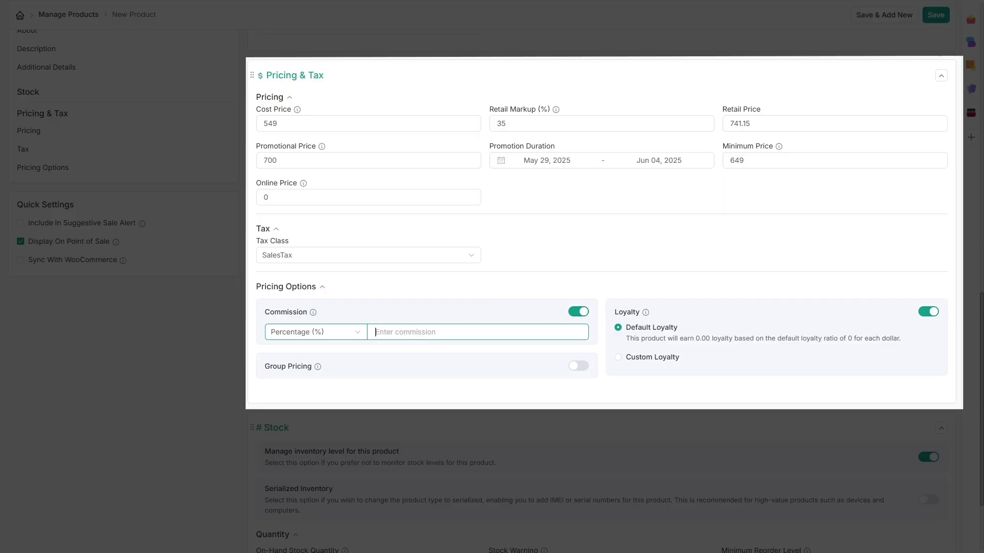
text(5)
click(398, 367)
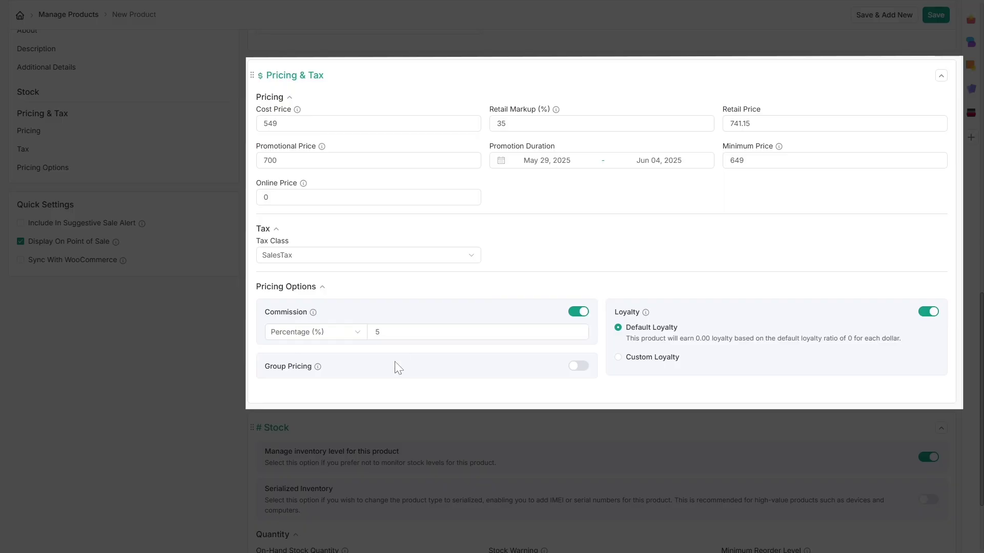
Step: Add a Senior Citizens group price of 675 and save the product
click(579, 367)
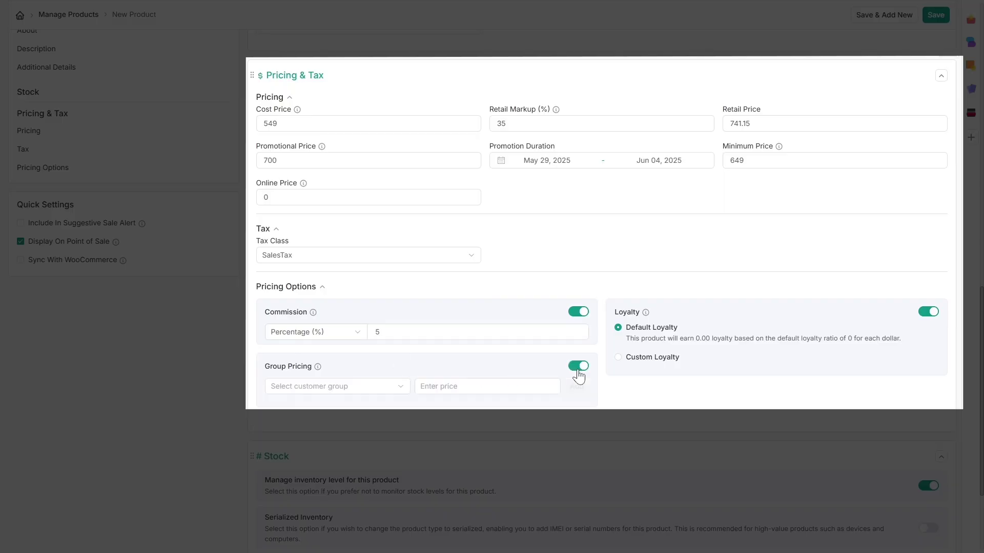
click(401, 392)
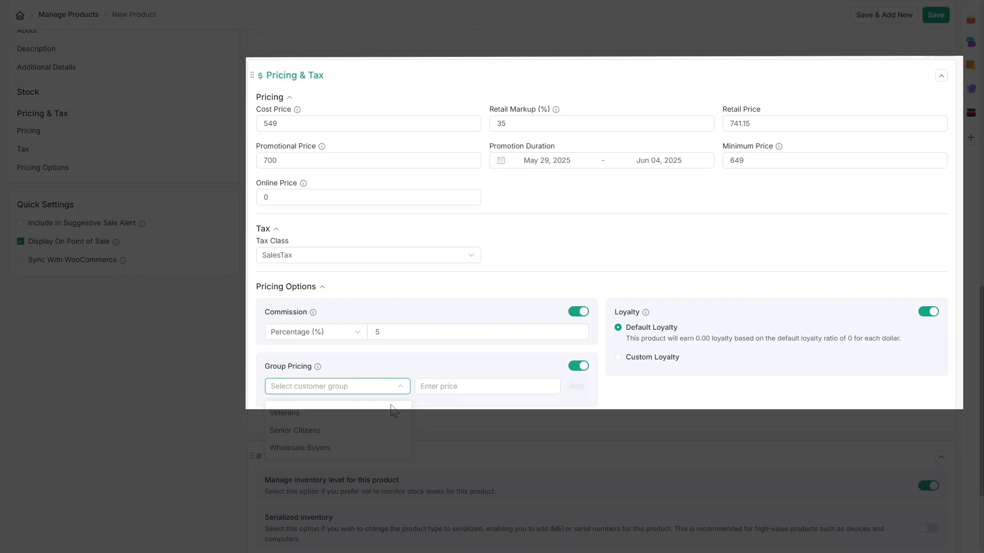
click(388, 432)
click(438, 387)
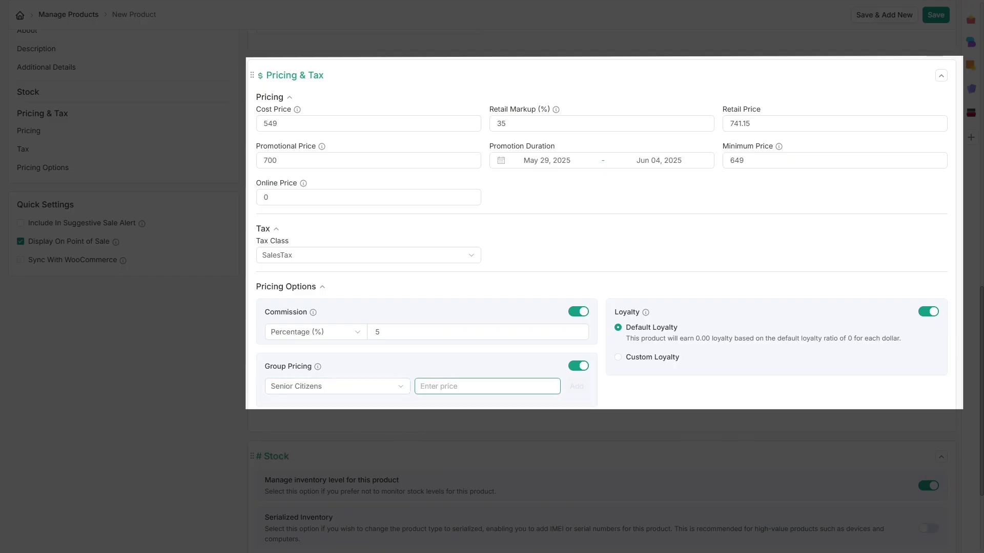
text(675)
click(576, 387)
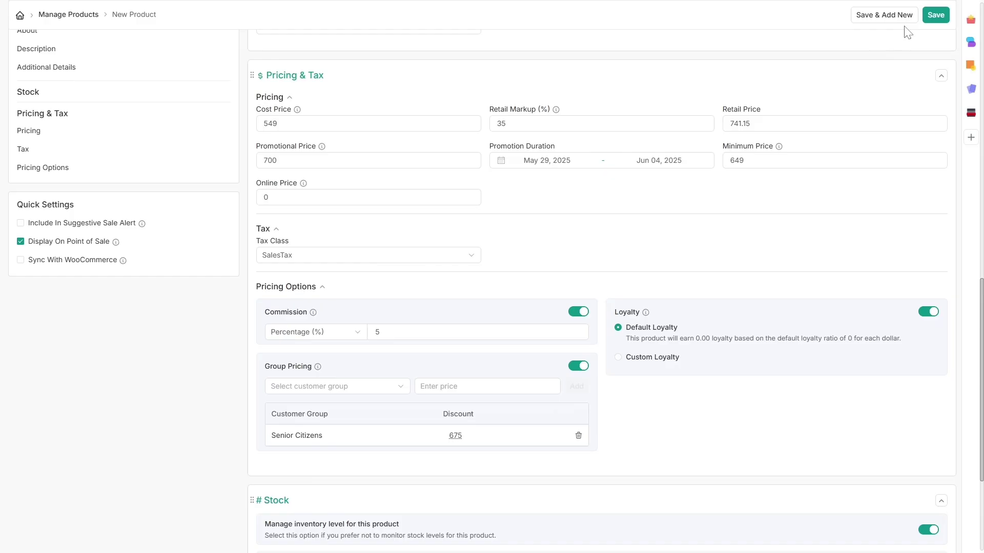
click(933, 18)
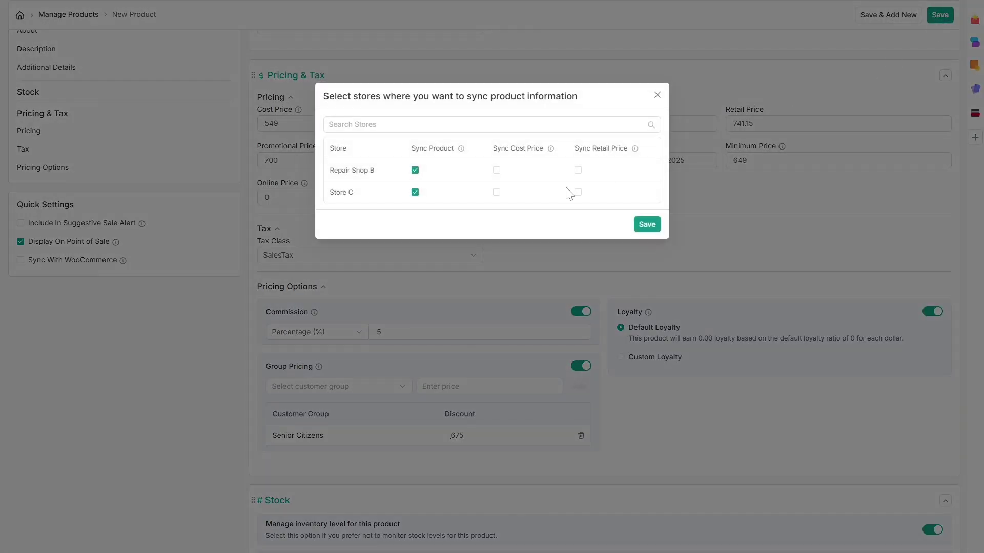
Step: Sync cost and retail prices to Repair Shop B and Store C and confirm
click(497, 171)
click(496, 193)
click(578, 171)
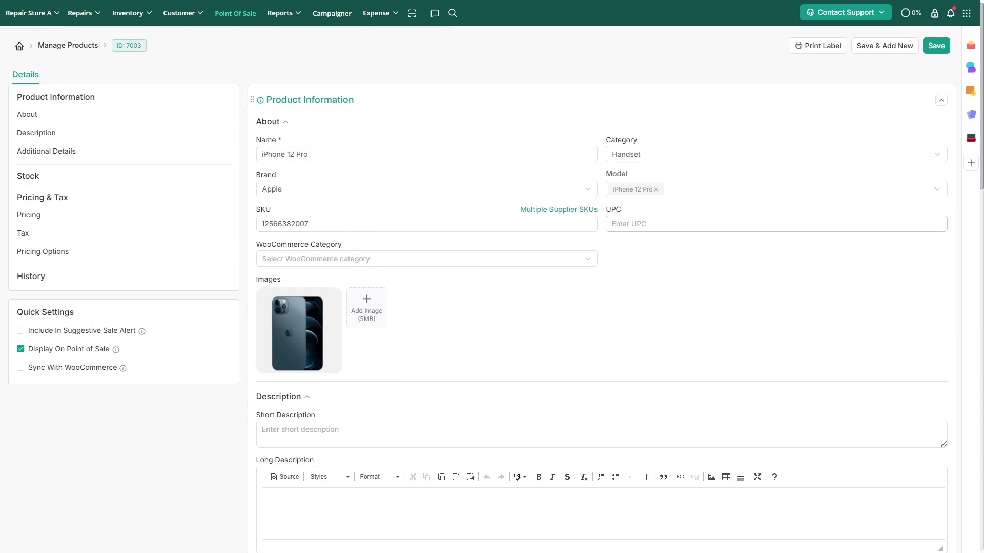
Step: Go to the saved product's pricing details and collapse the stock and pricing sections
click(85, 224)
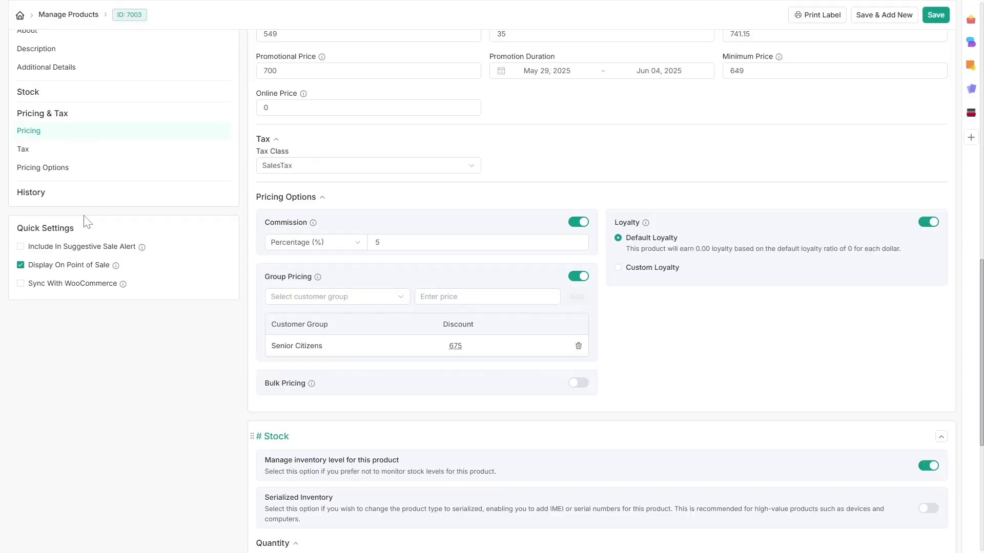
click(940, 439)
scroll(917, 359, up, 10)
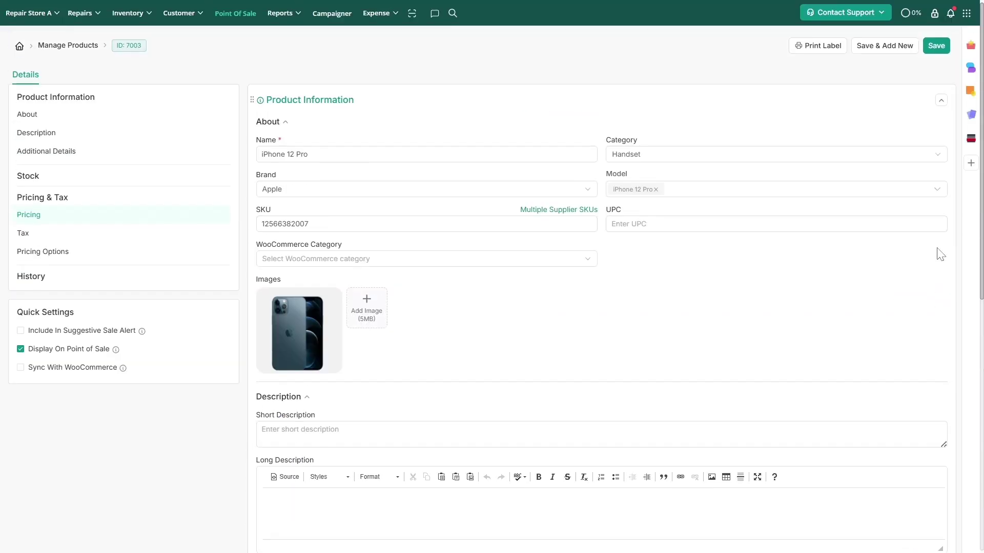
Step: Move the Stock section above Product Information, enable Sync With WooCommerce, and save
click(942, 101)
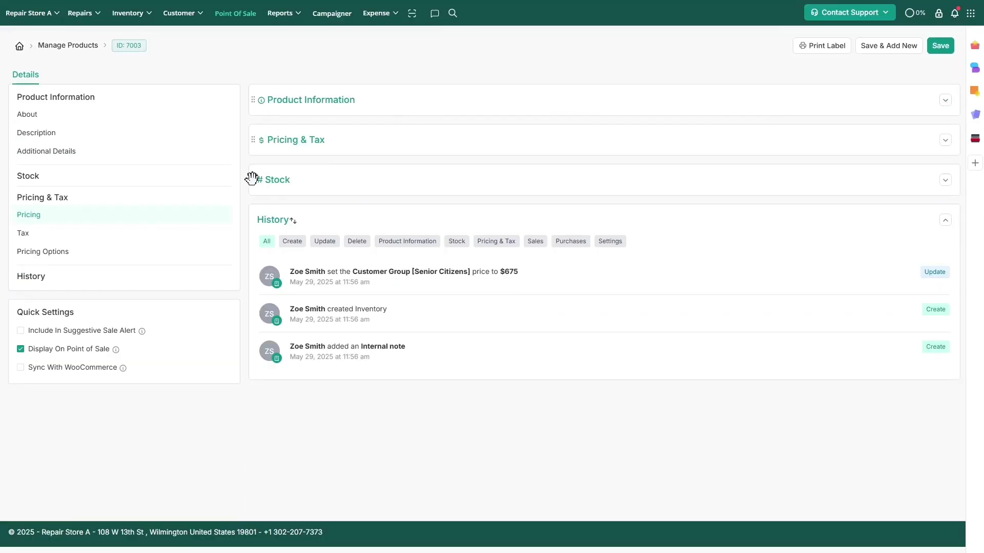
drag(250, 178, 255, 110)
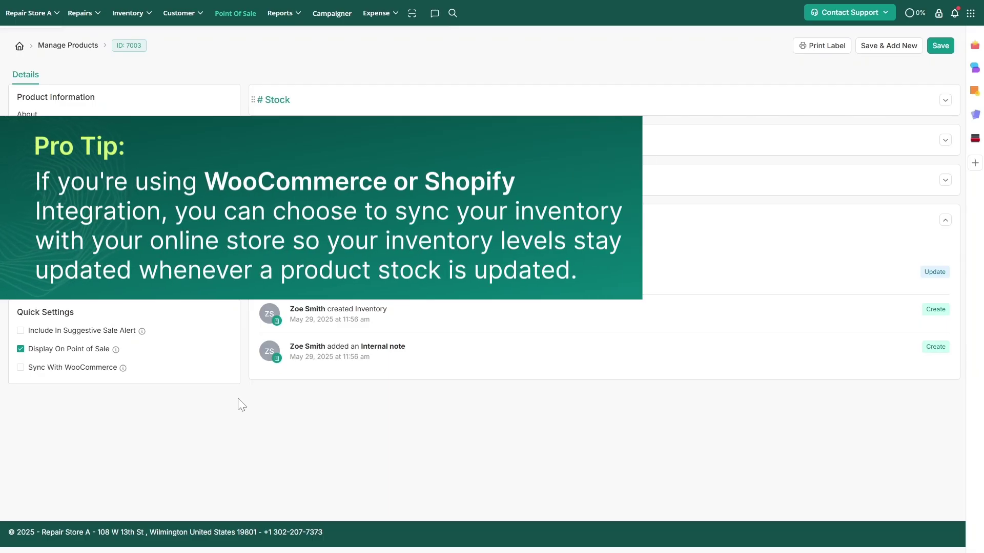
click(21, 368)
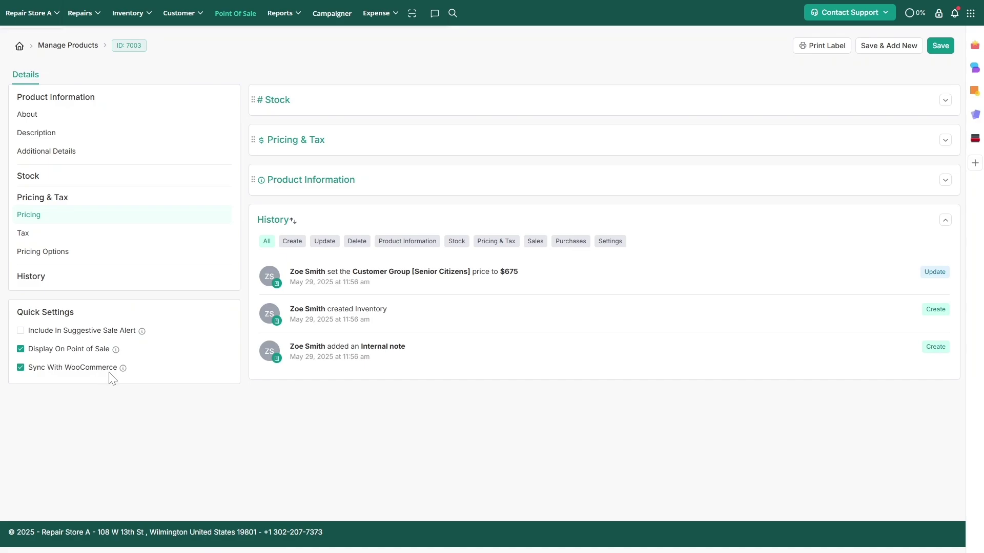
click(939, 48)
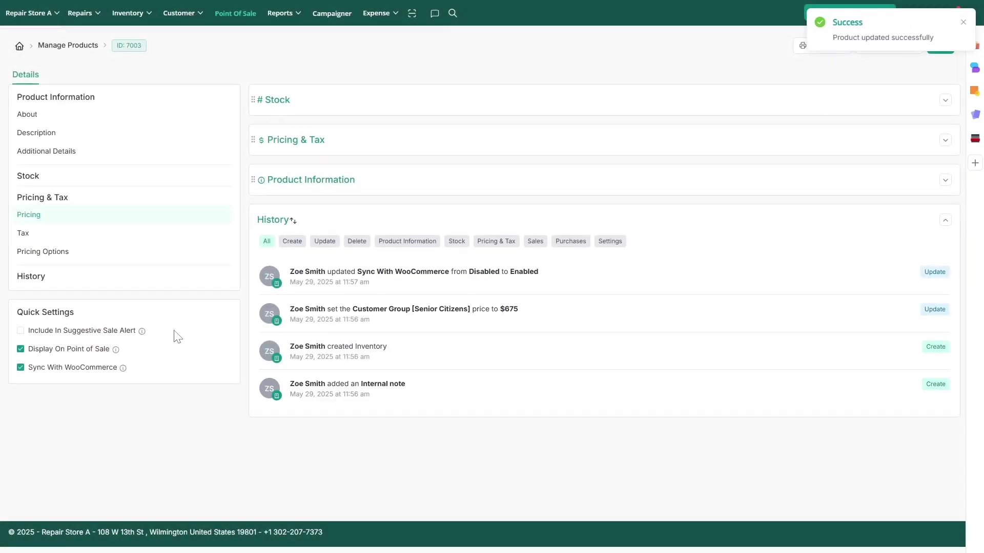
Step: Print the $700.00 barcode label for the iPhone 12 Pro from Manage Products
click(961, 24)
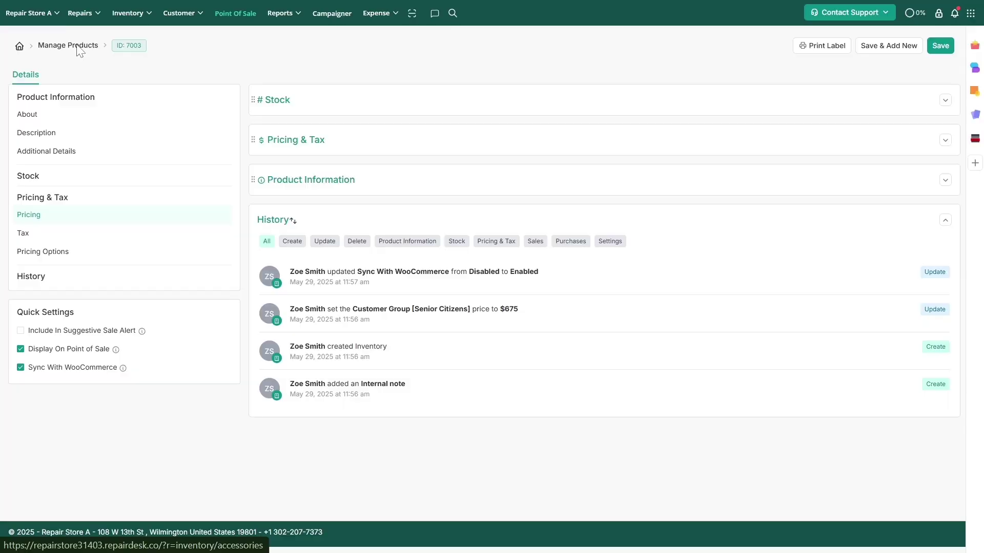
click(71, 46)
click(939, 285)
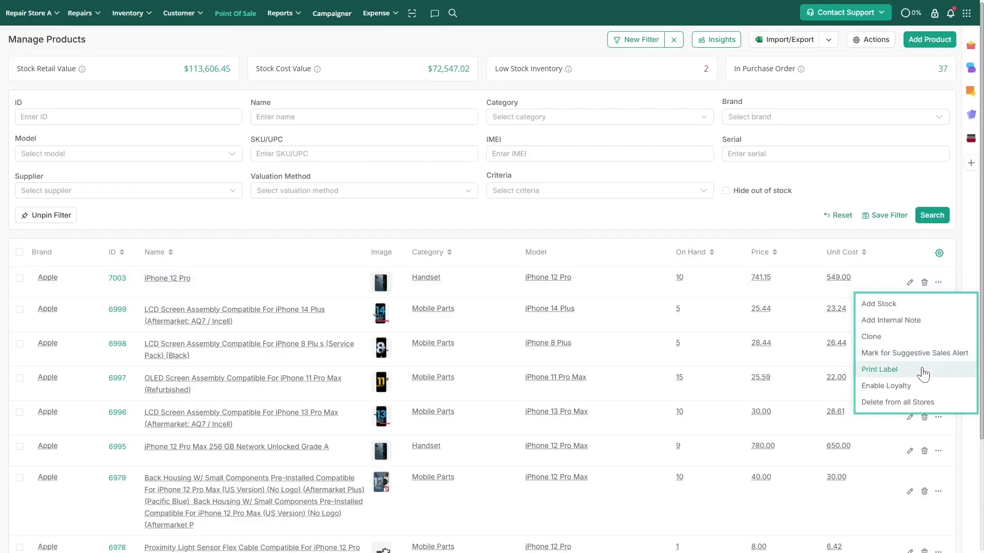
click(922, 369)
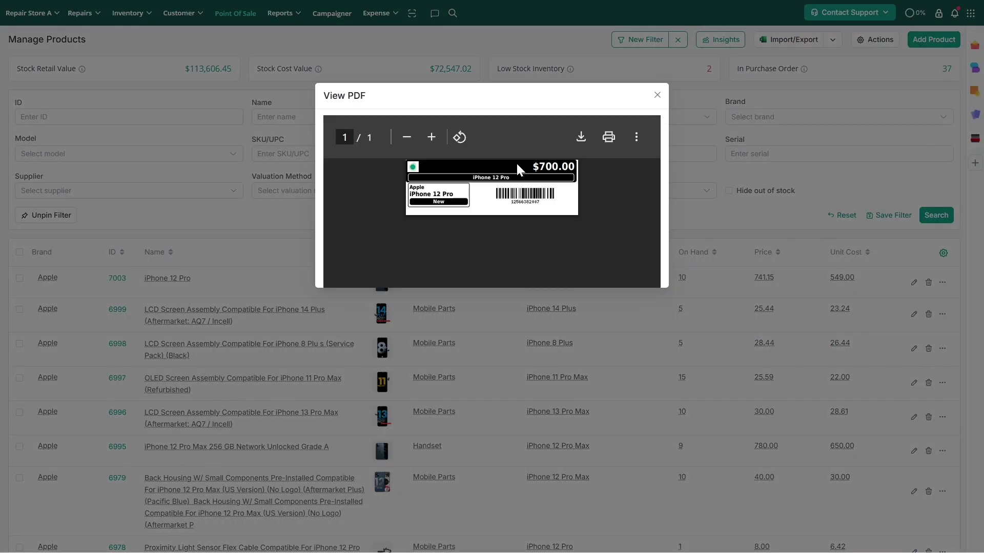
click(658, 96)
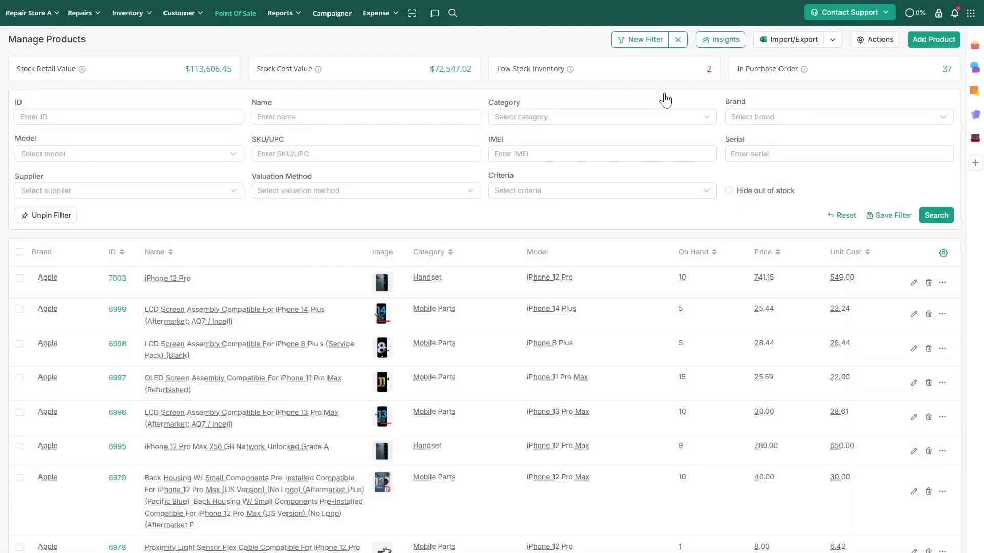
Step: Bulk print labels for products 7003 and 6979 together
click(20, 279)
click(20, 478)
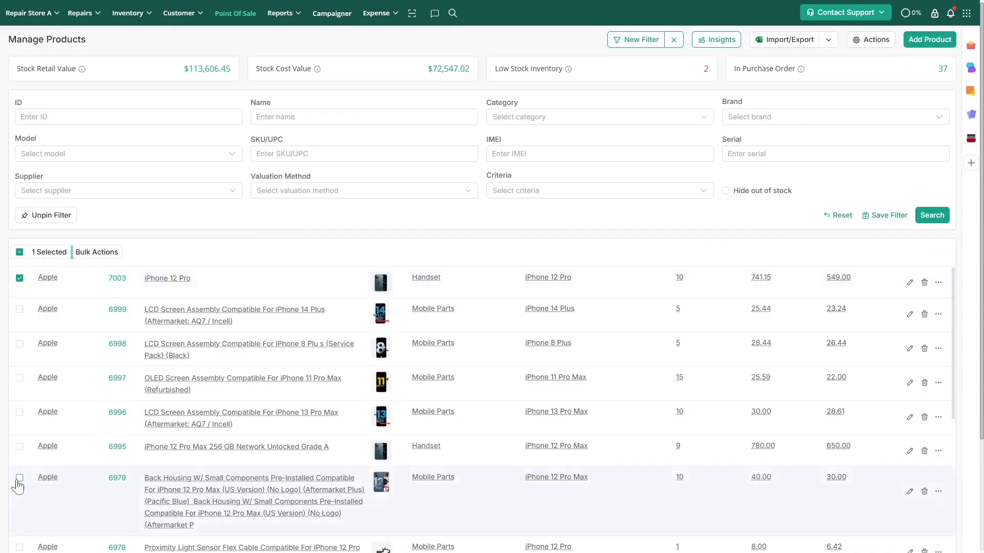
click(87, 252)
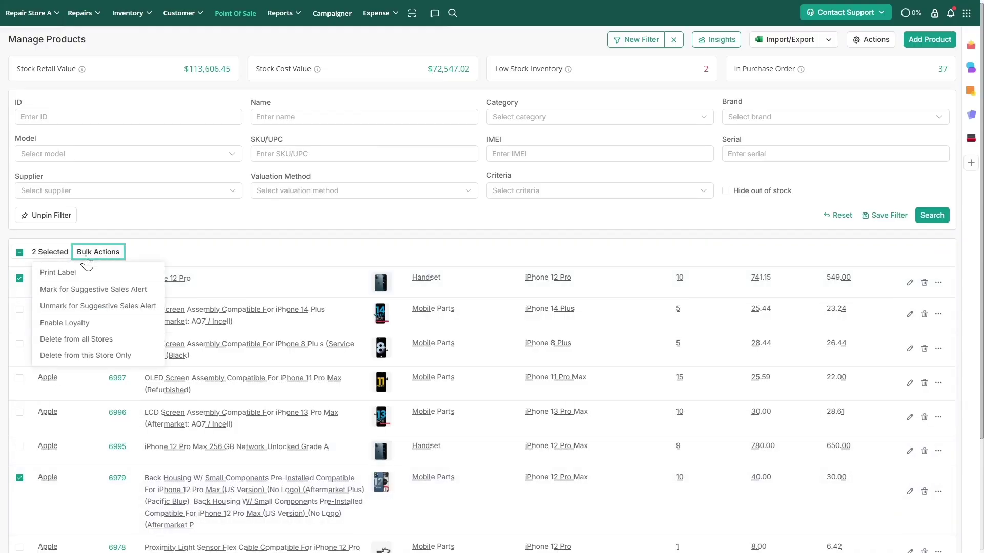
click(86, 277)
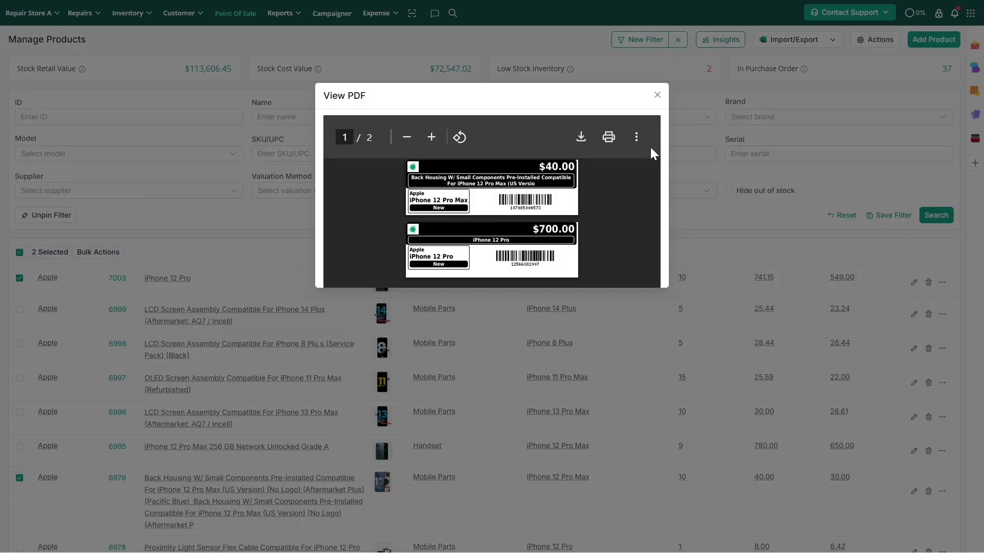
click(657, 96)
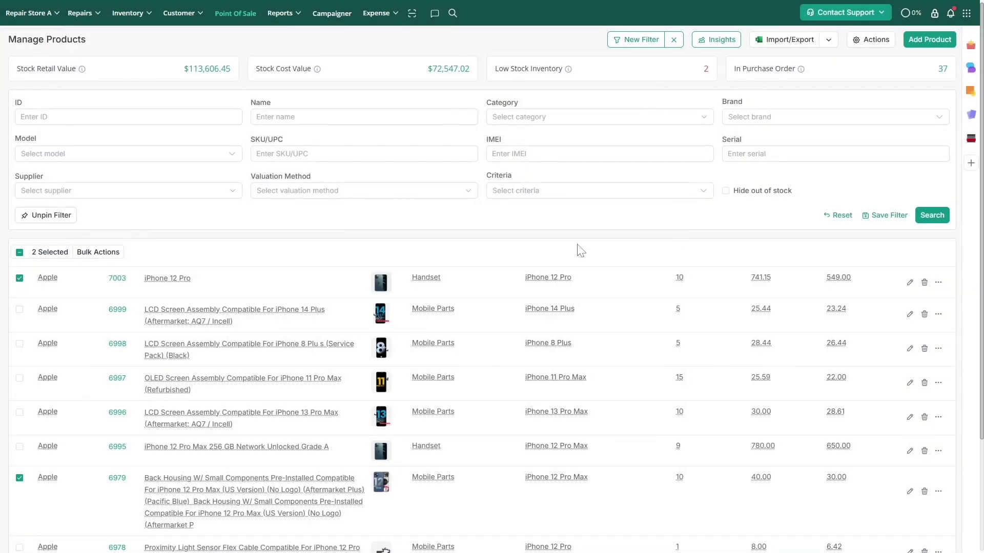
Step: Review product 7003's details and change history, then return to Point Of Sale
click(152, 278)
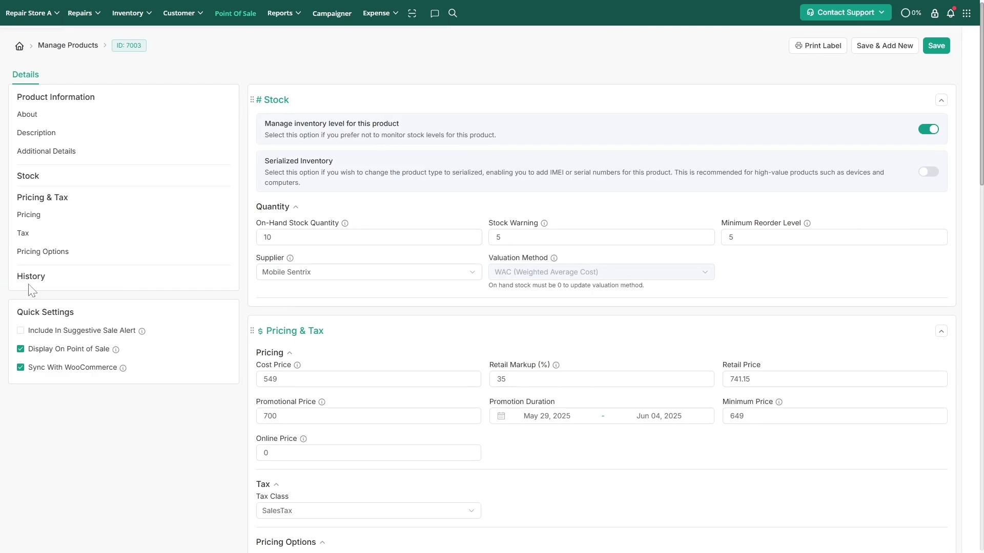
click(30, 279)
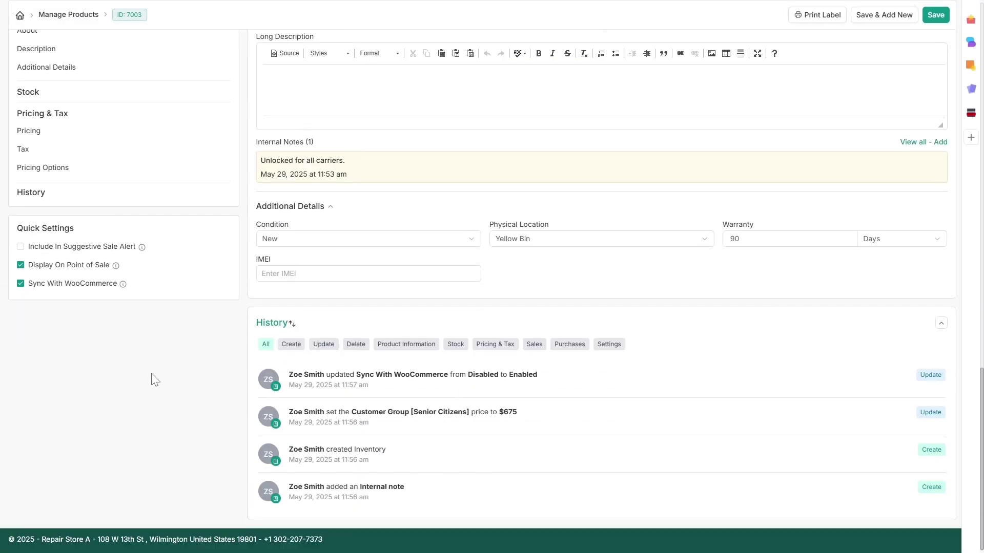
scroll(917, 41, up, 20)
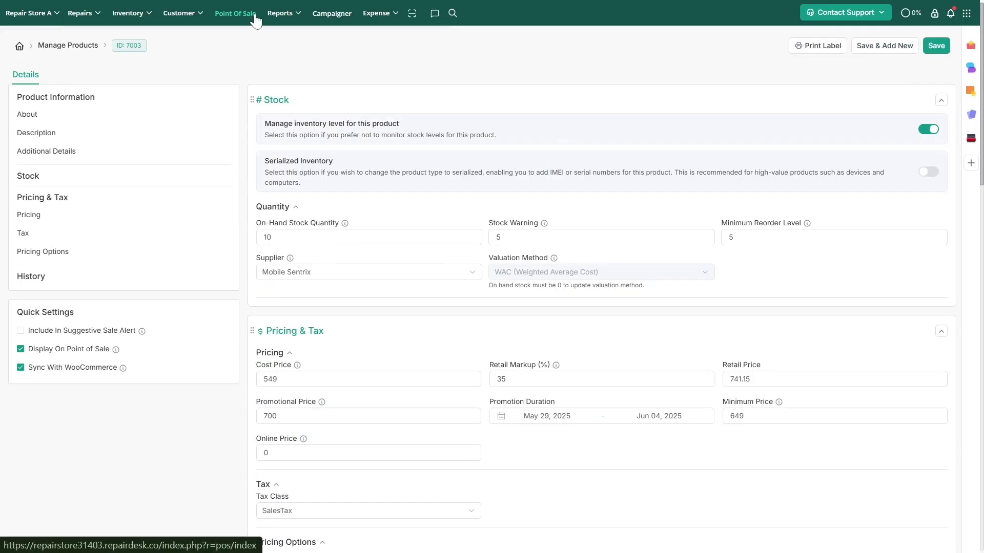
click(254, 14)
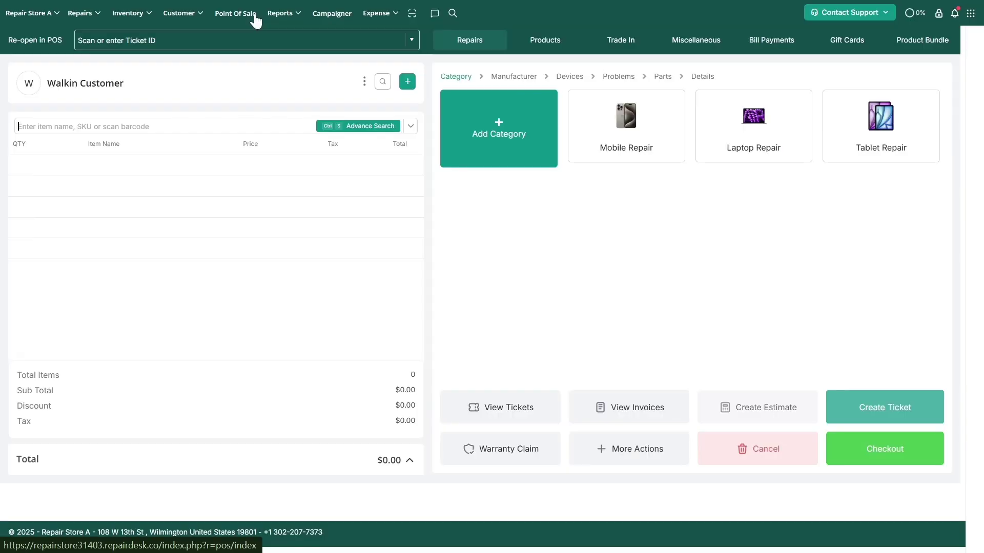